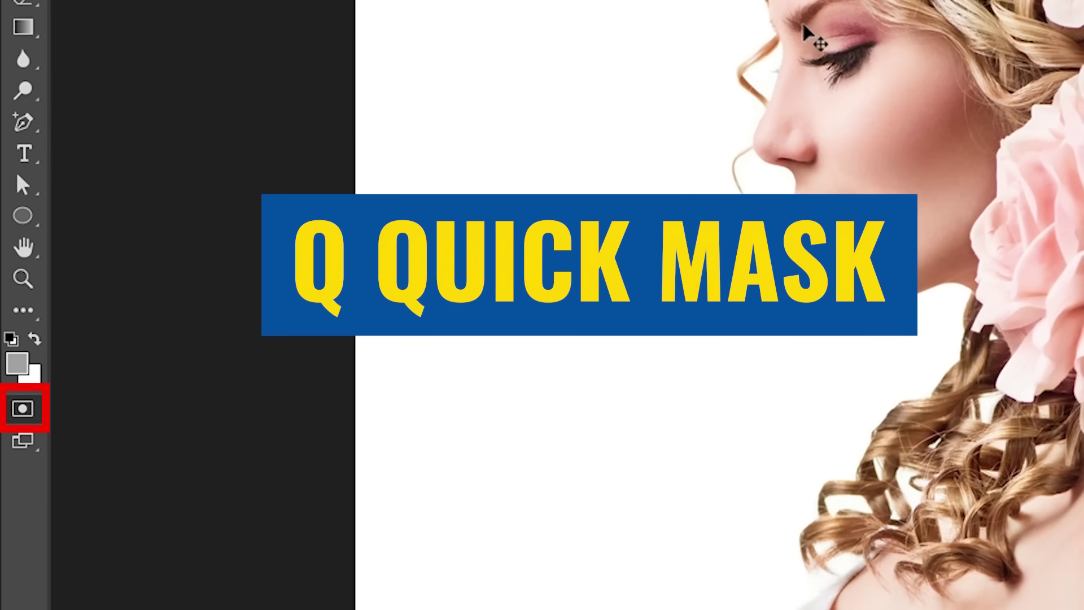
# Fill the quick mask with a foreground grey of 60% brightness and convert the mask to a selection
pyautogui.click(18, 372)
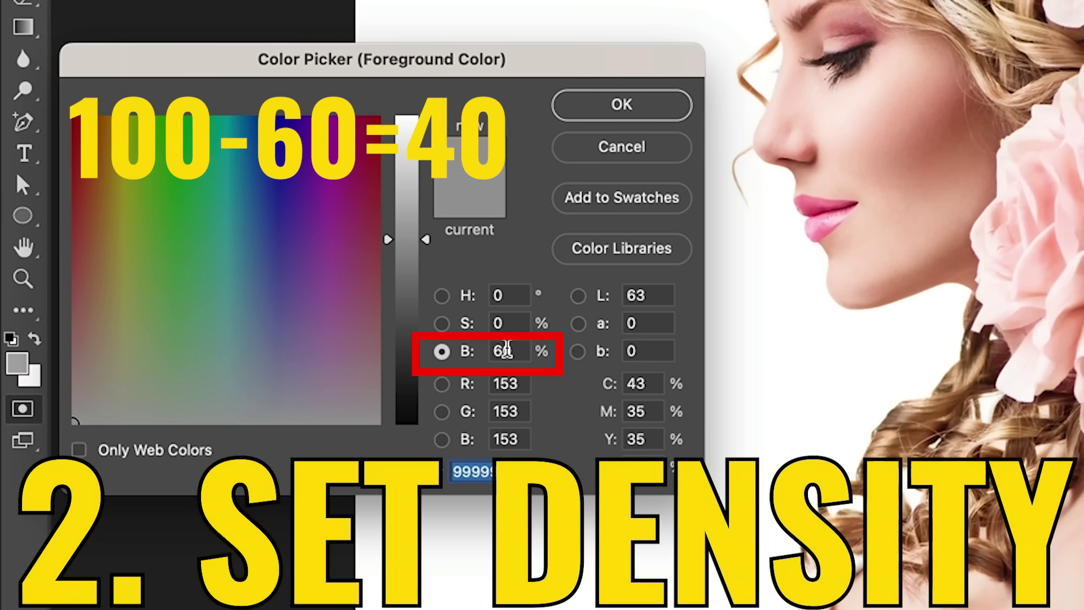
pyautogui.click(666, 110)
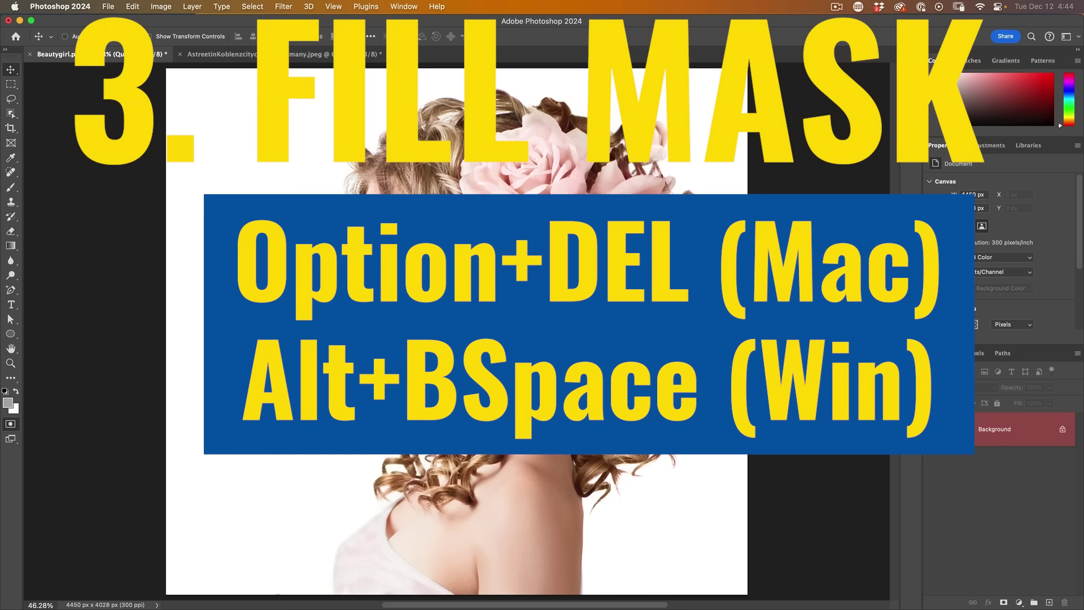
pyautogui.hotkey('alt', 'BackSpace')
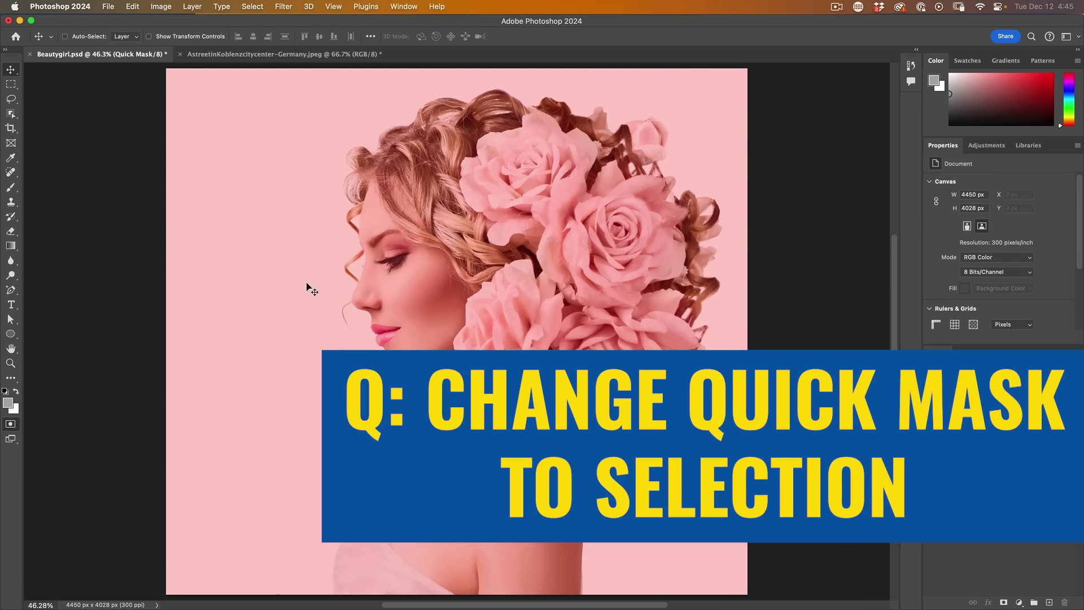
pyautogui.press('q')
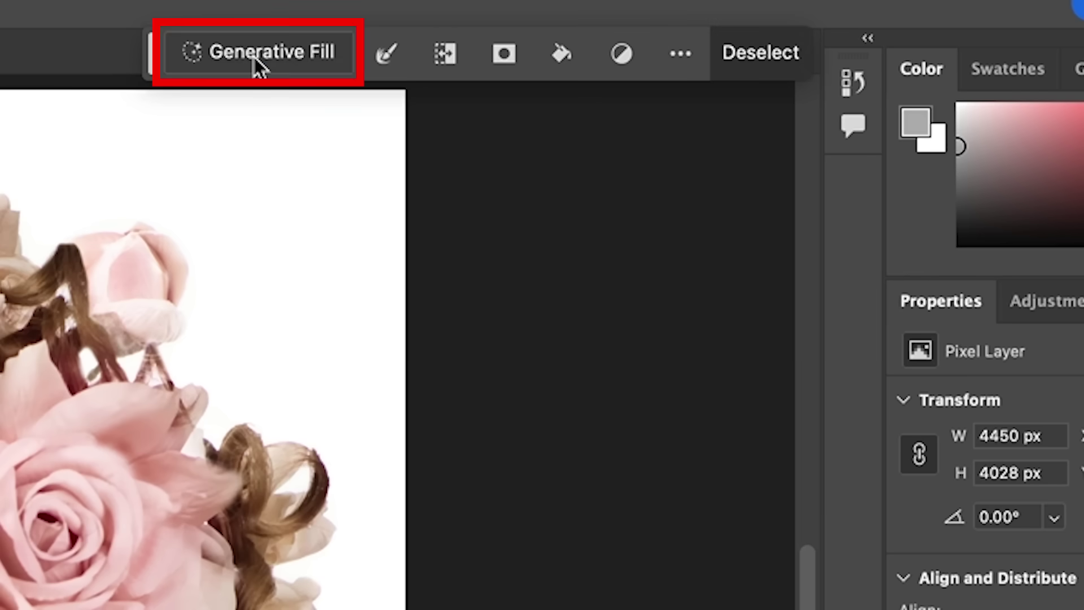
# Run Generative Fill on the masked selection with the prompt "Watercolor"
pyautogui.click(694, 57)
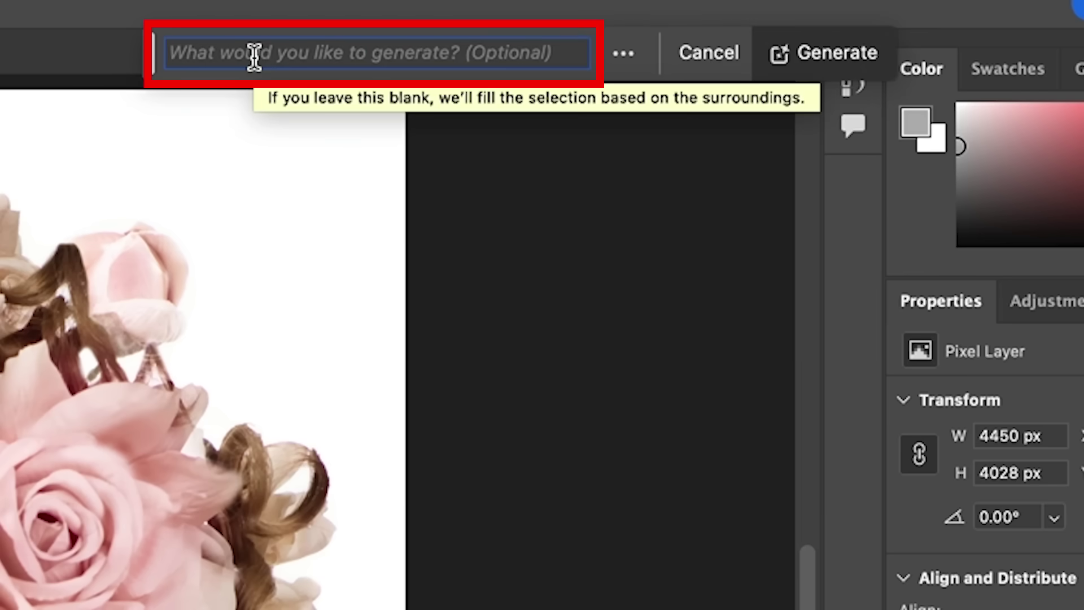
pyautogui.write('Watercolor')
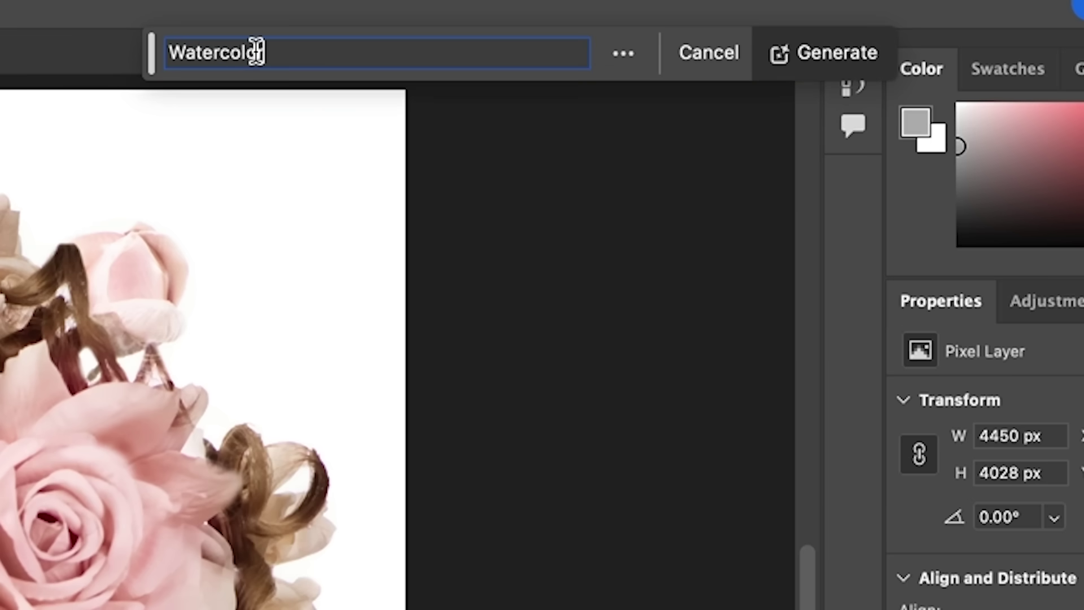
pyautogui.click(853, 53)
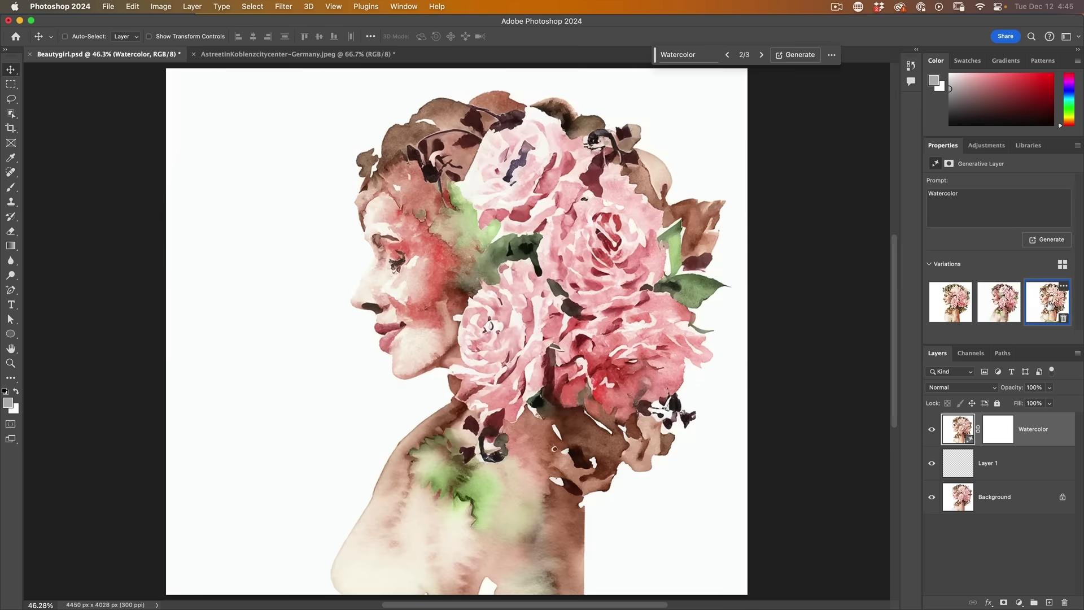
# Compare the third, second and first variations of the generated Watercolor layer and delete that layer
pyautogui.click(1048, 302)
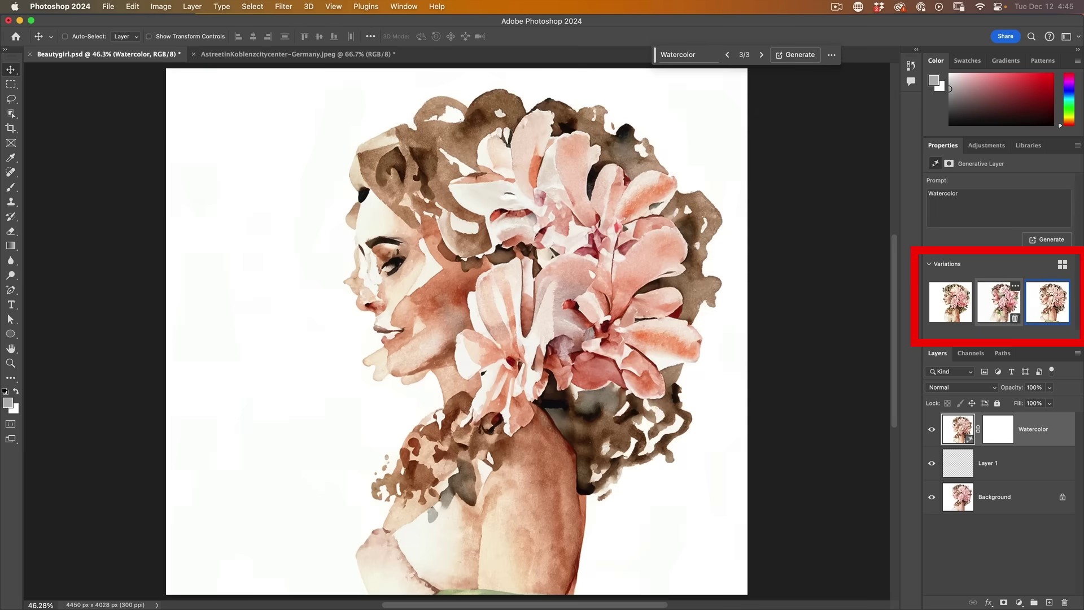
pyautogui.click(998, 305)
pyautogui.click(952, 305)
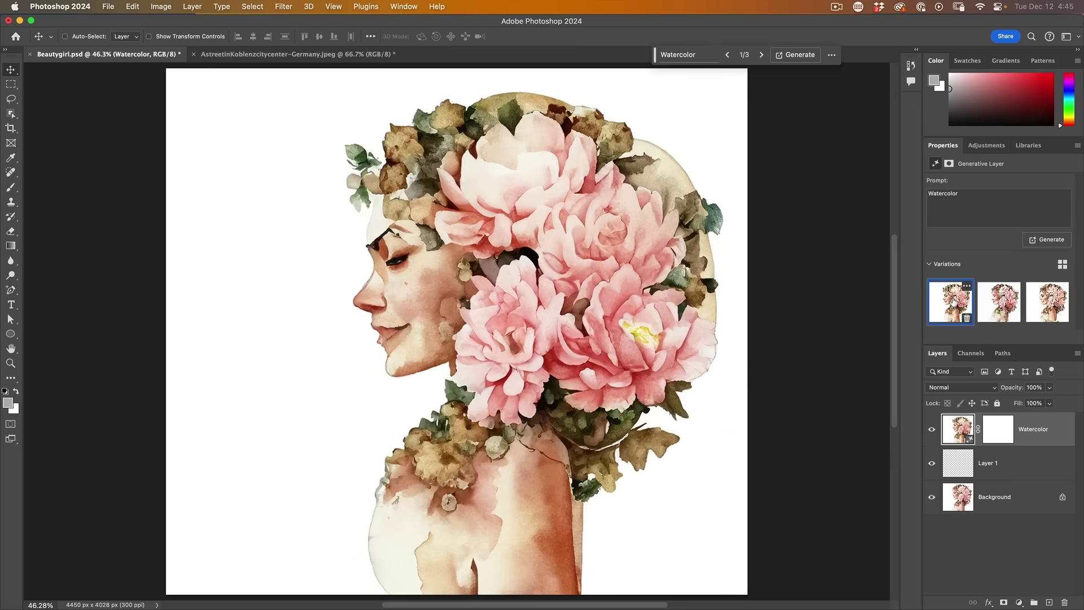
pyautogui.moveTo(1040, 430); pyautogui.dragTo(1065, 603)
# Enter Quick Mask mode and set the foreground colour's brightness to 93%
pyautogui.press('q')
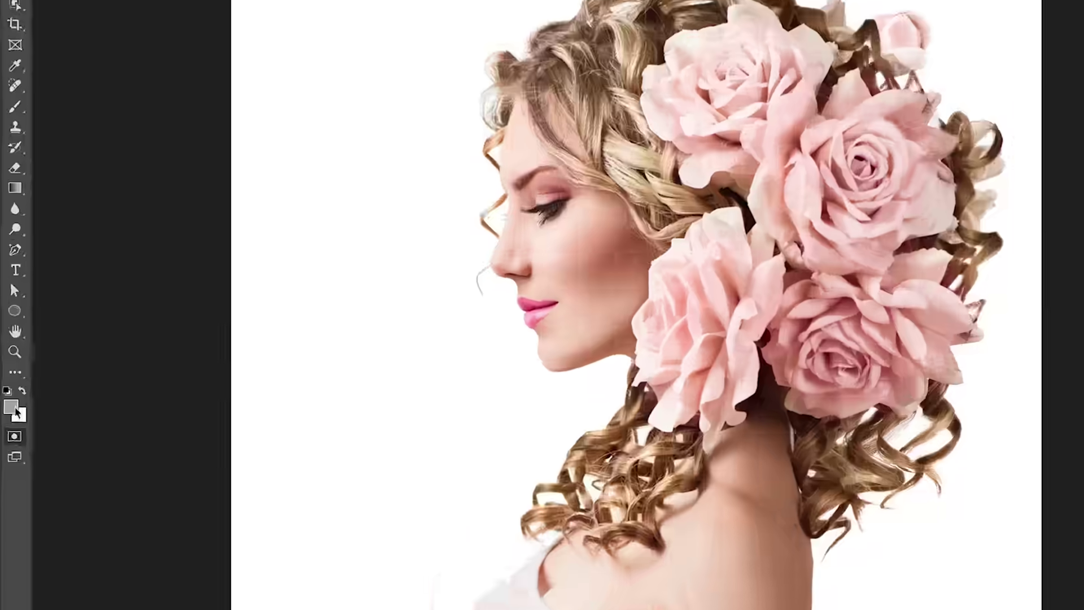
pyautogui.click(8, 402)
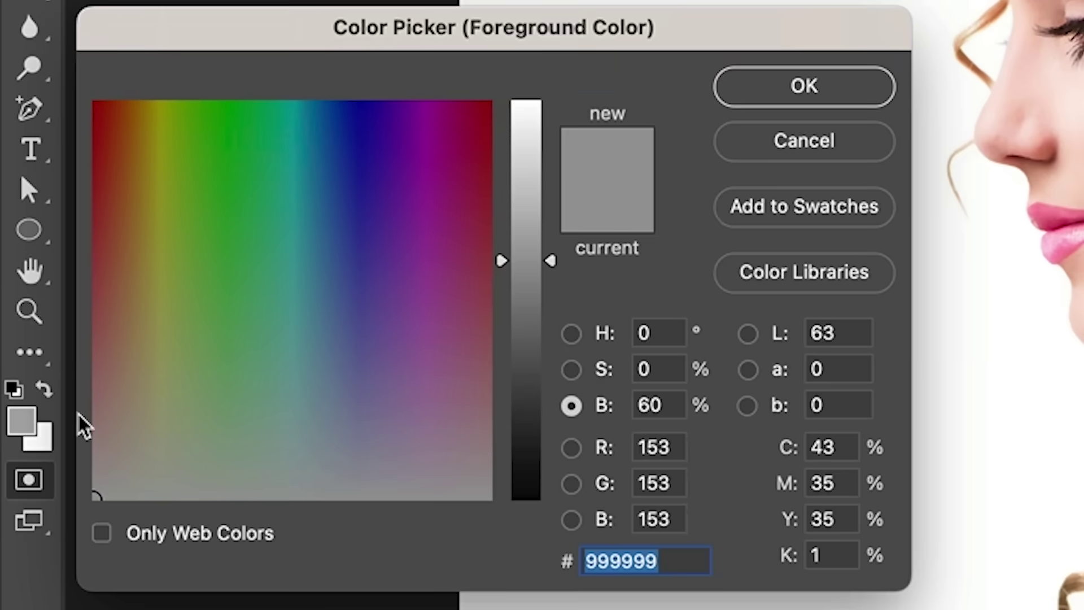
pyautogui.click(662, 405)
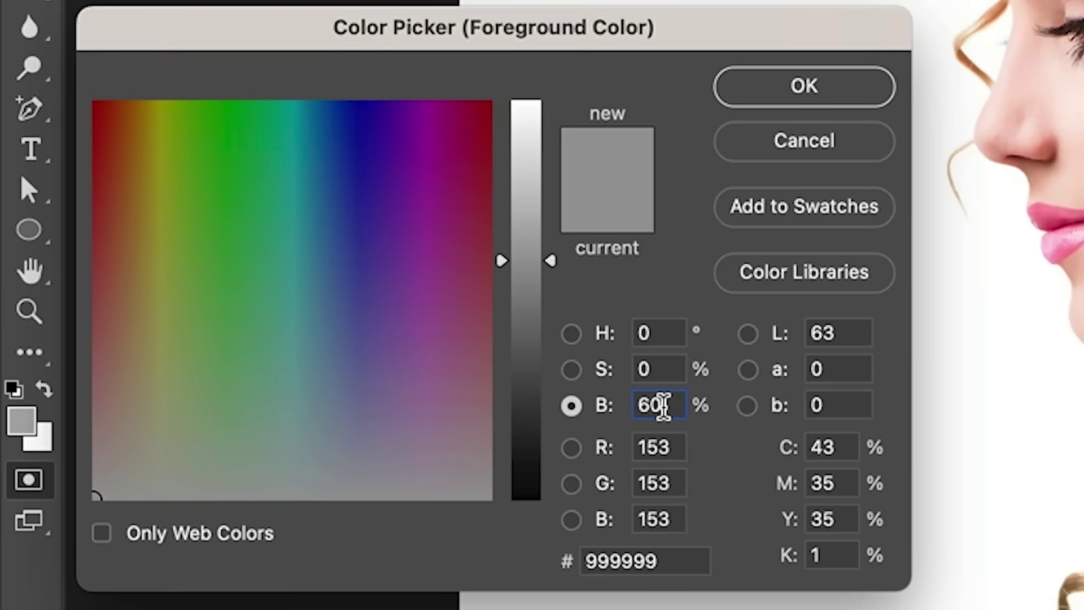
pyautogui.moveTo(662, 406); pyautogui.dragTo(614, 395)
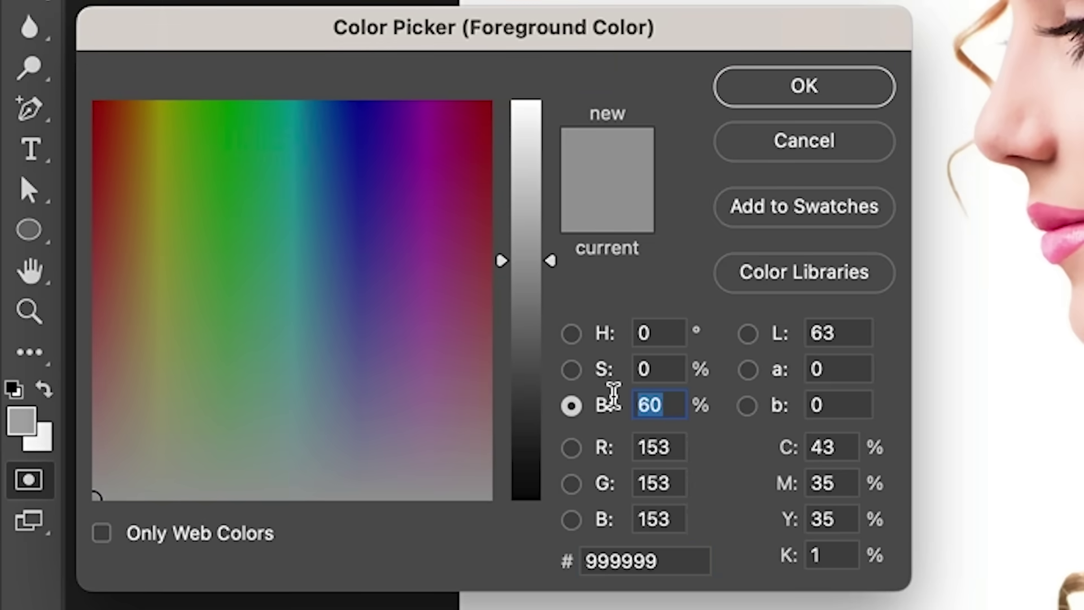
pyautogui.write('9')
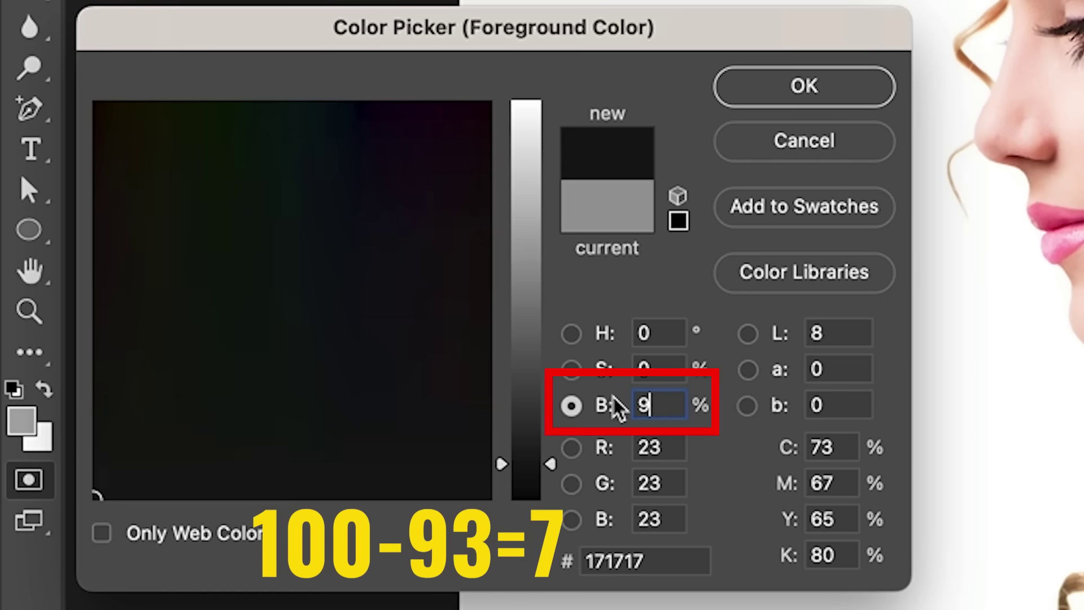
pyautogui.write('3')
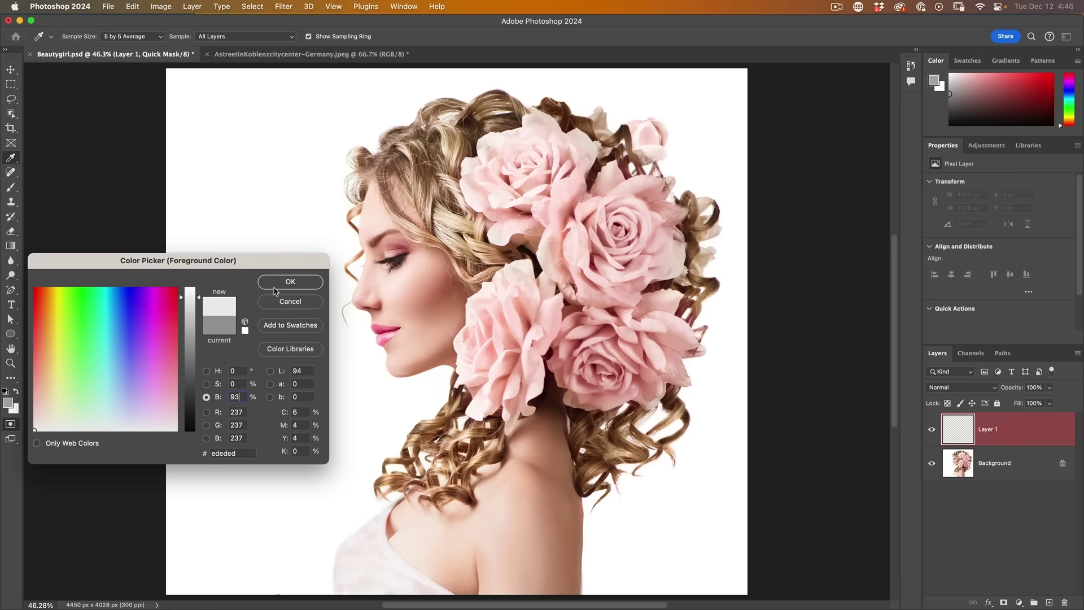
pyautogui.click(278, 288)
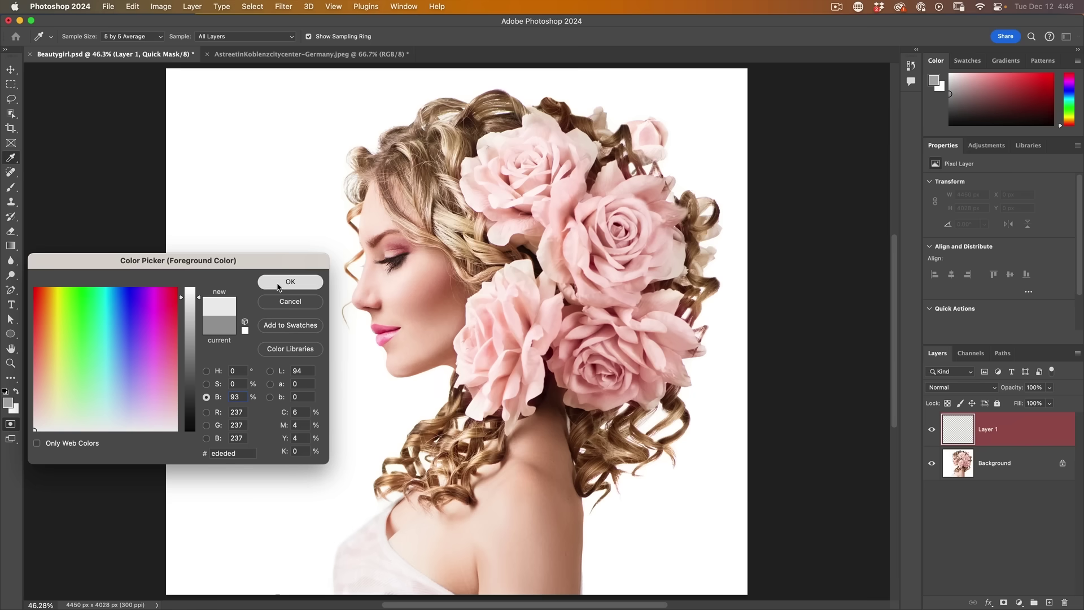
# Fill the quick mask with the light grey foreground colour and convert it to a selection
pyautogui.press('v')
pyautogui.hotkey('alt', 'BackSpace')
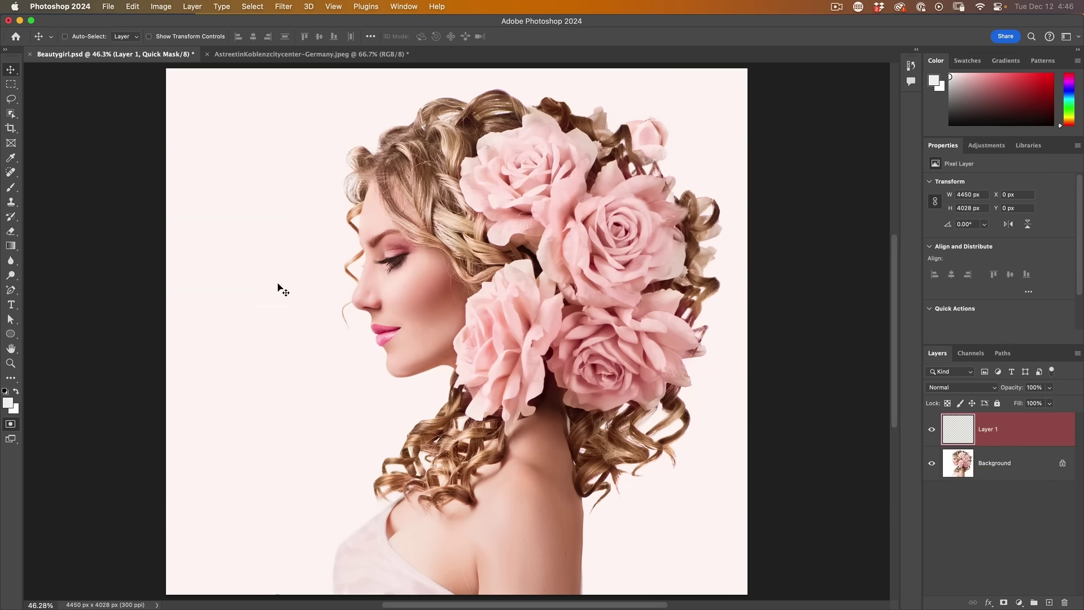
pyautogui.press('q')
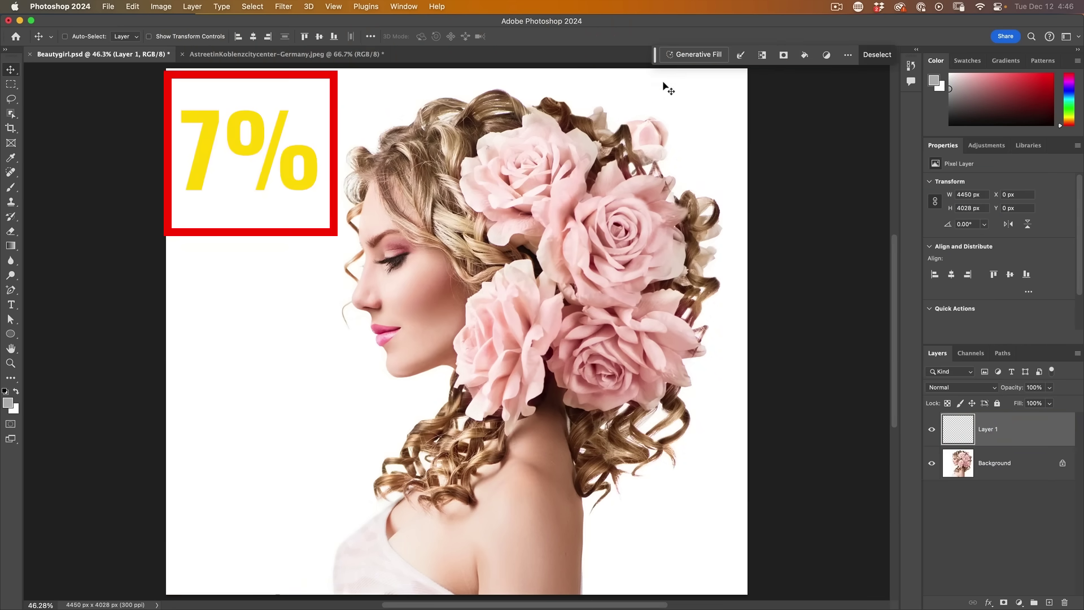
# Run Generative Fill with the prompt "watercolor", compare the results and keep the second variation
pyautogui.click(696, 55)
pyautogui.write('watercolor')
pyautogui.click(902, 55)
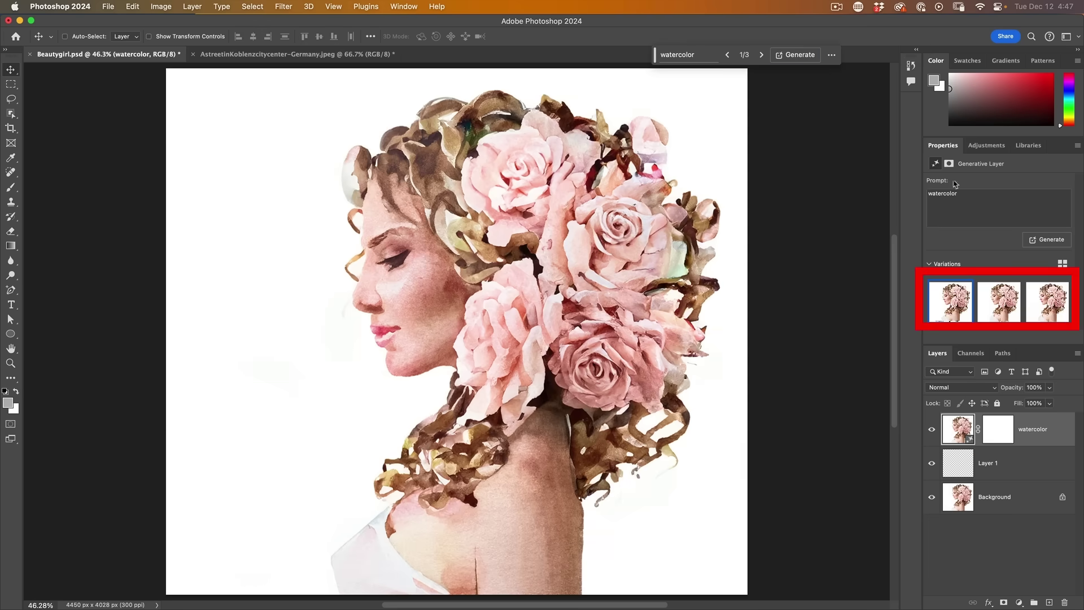
pyautogui.click(1001, 301)
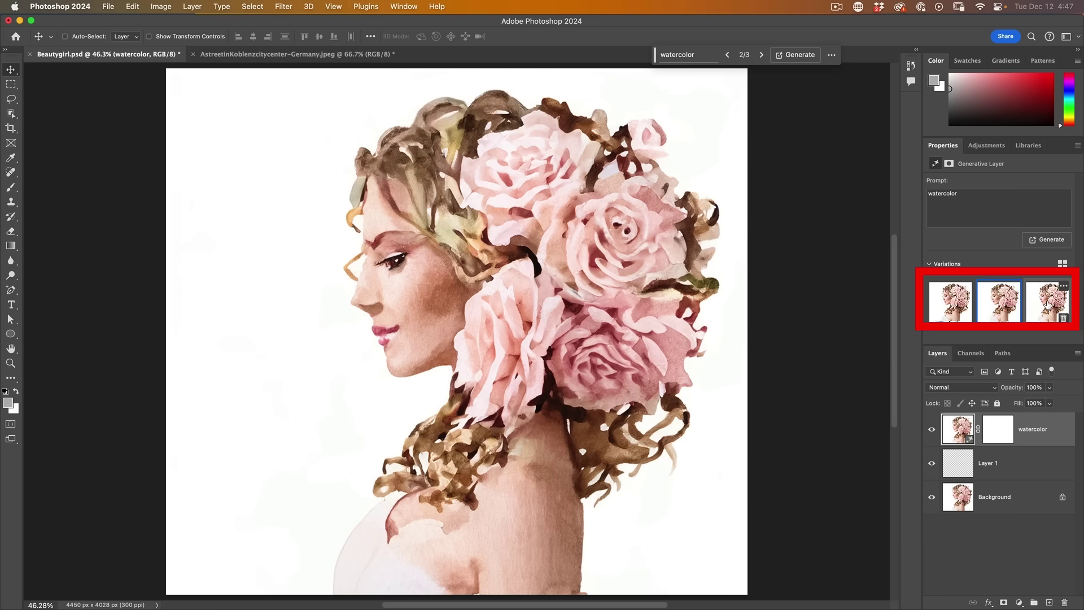
pyautogui.click(1048, 305)
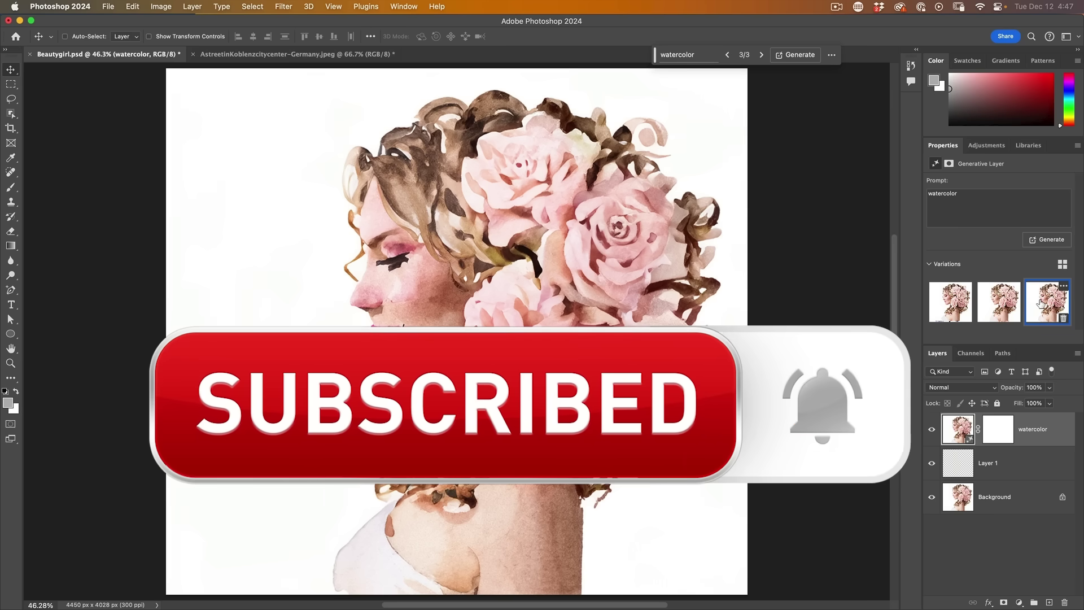
pyautogui.click(1003, 300)
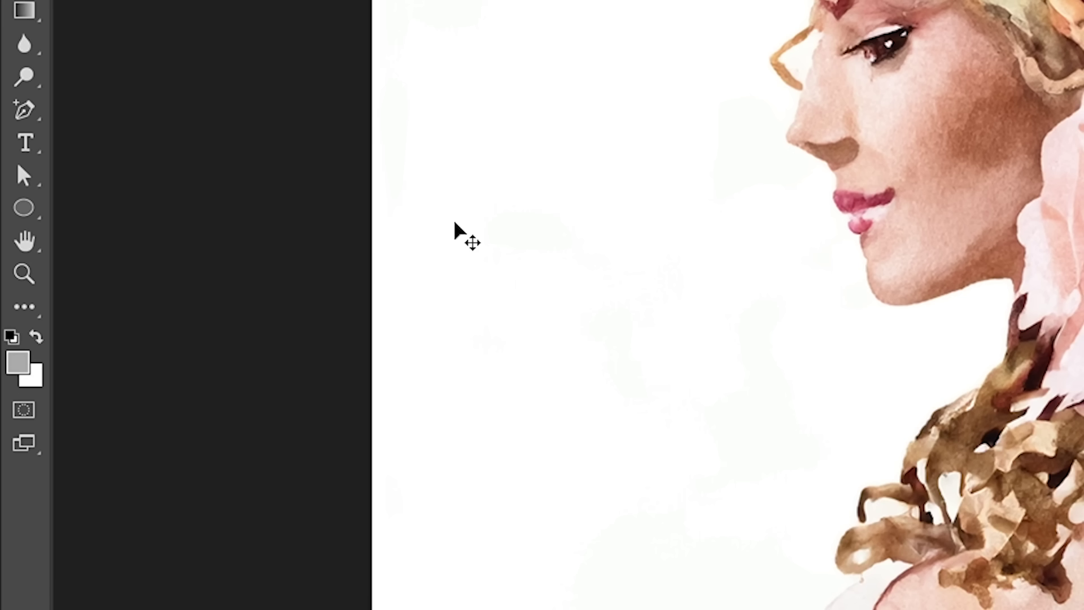
# Enter Quick Mask mode again and set the foreground colour's brightness to 50%
pyautogui.press('q')
pyautogui.click(18, 362)
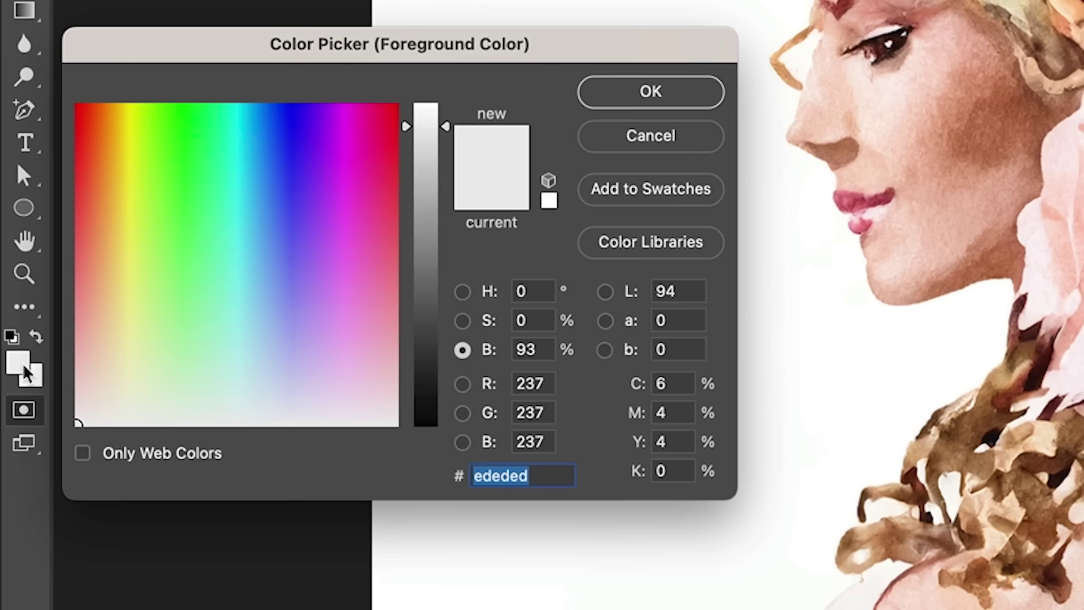
pyautogui.doubleClick(533, 349)
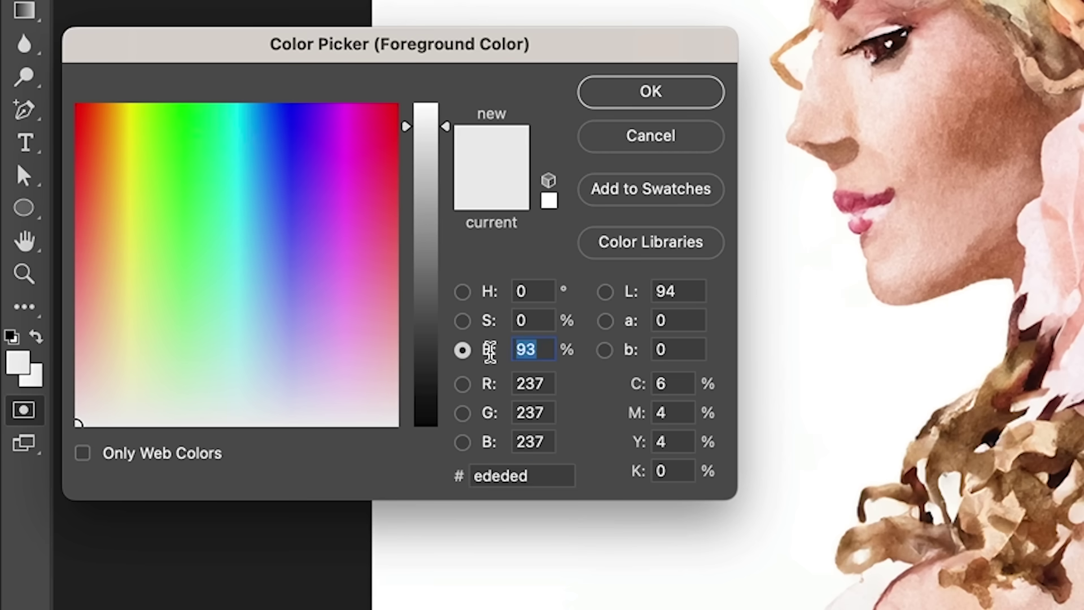
pyautogui.write('50')
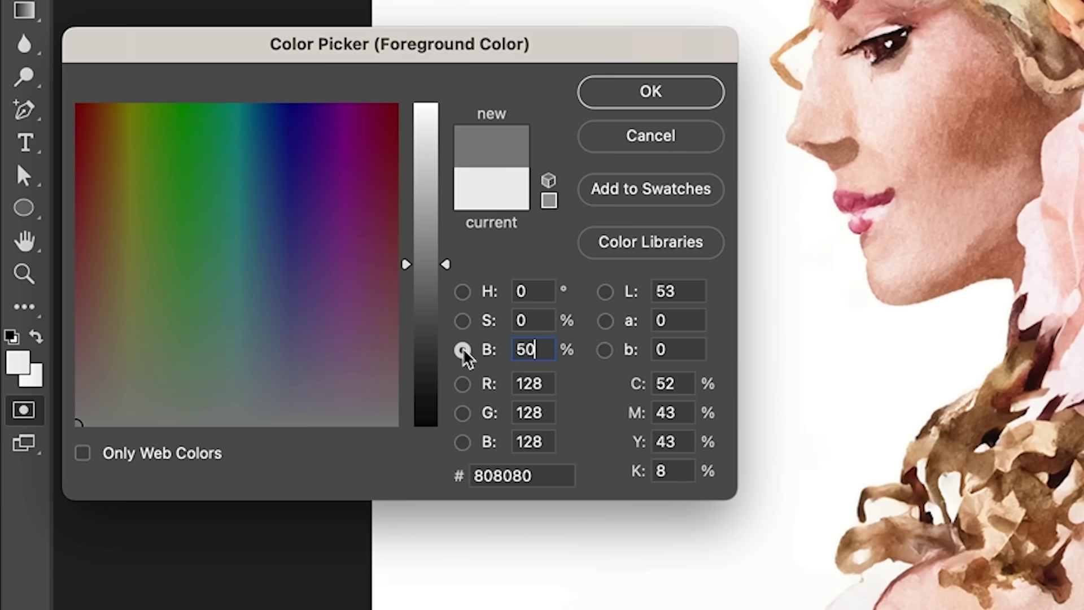
pyautogui.click(690, 101)
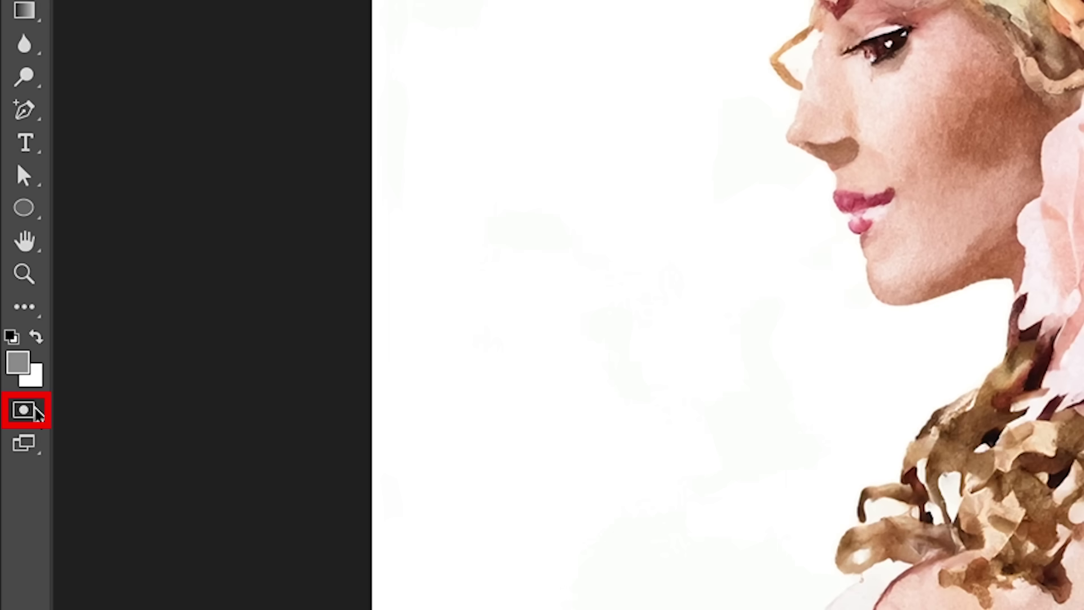
# With the Quick Mask colour indicating Selected Areas, fill the mask with the mid grey and convert it to a selection
pyautogui.doubleClick(28, 411)
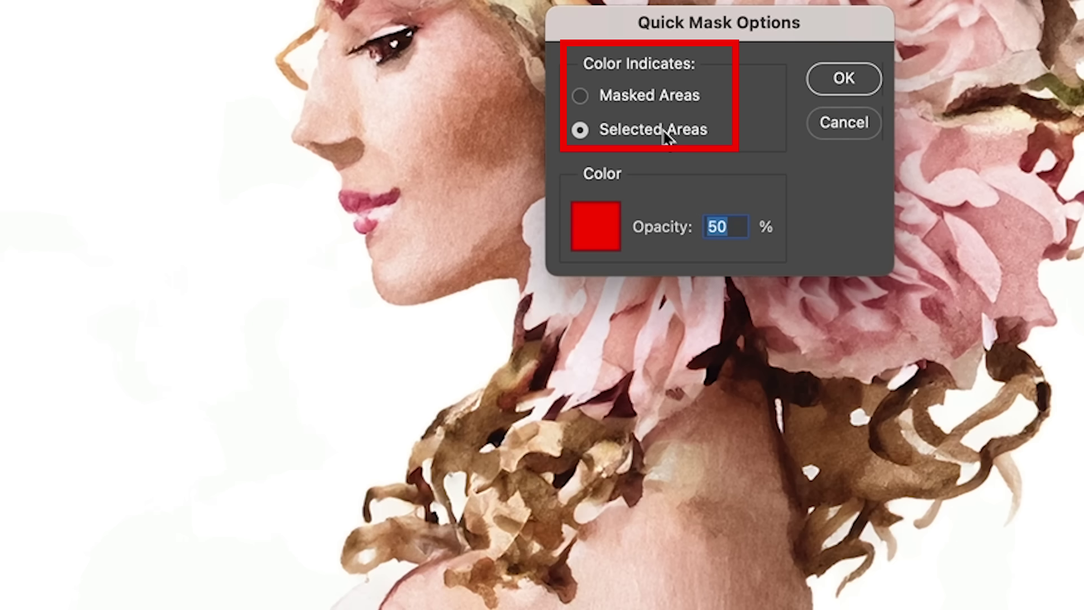
pyautogui.click(862, 81)
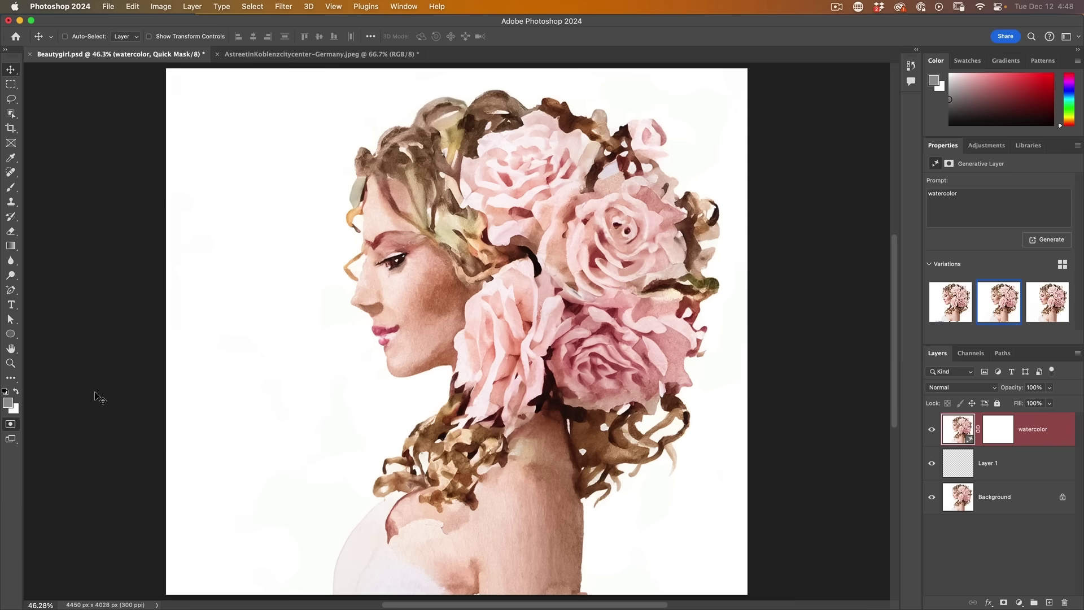
pyautogui.hotkey('alt', 'BackSpace')
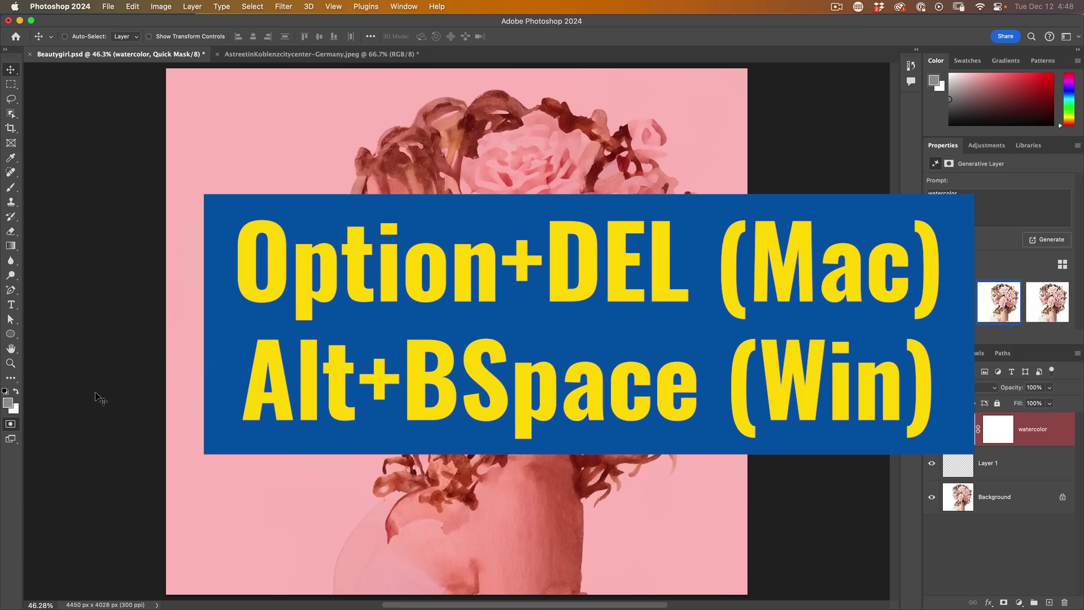
pyautogui.press('q')
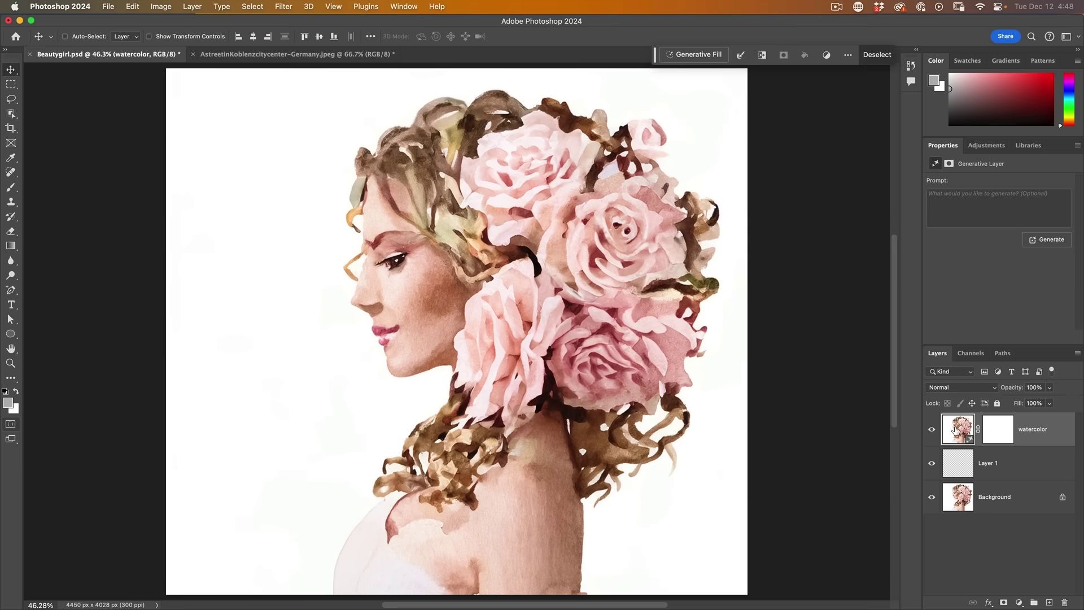
# With the watercolor layer hidden, generate a "watercolor" fill directly above Layer 1 and choose its second variation
pyautogui.click(932, 429)
pyautogui.click(1010, 462)
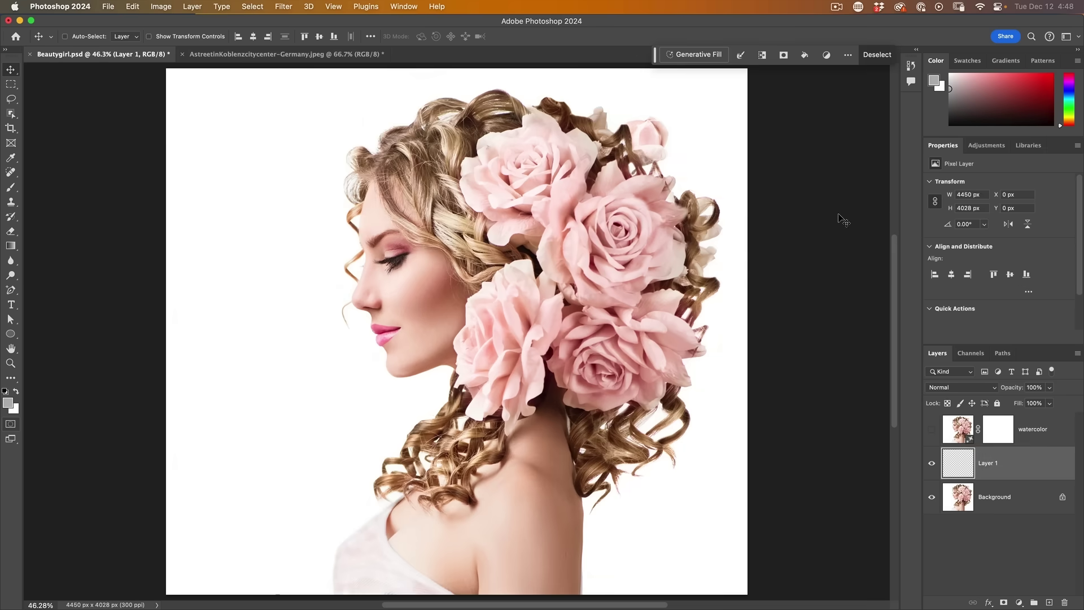
pyautogui.click(691, 54)
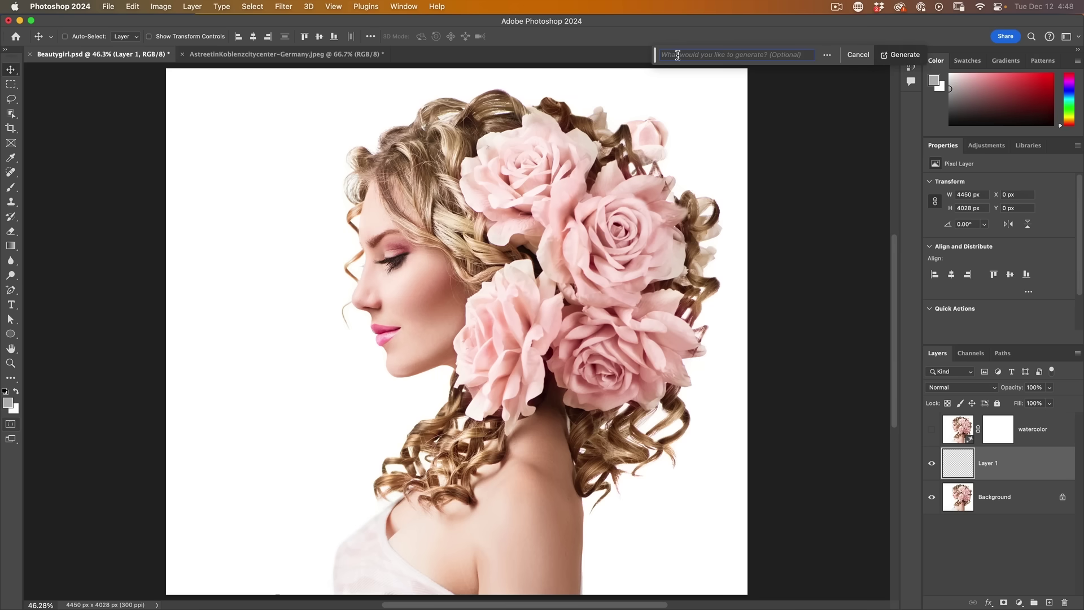
pyautogui.write('watercolor')
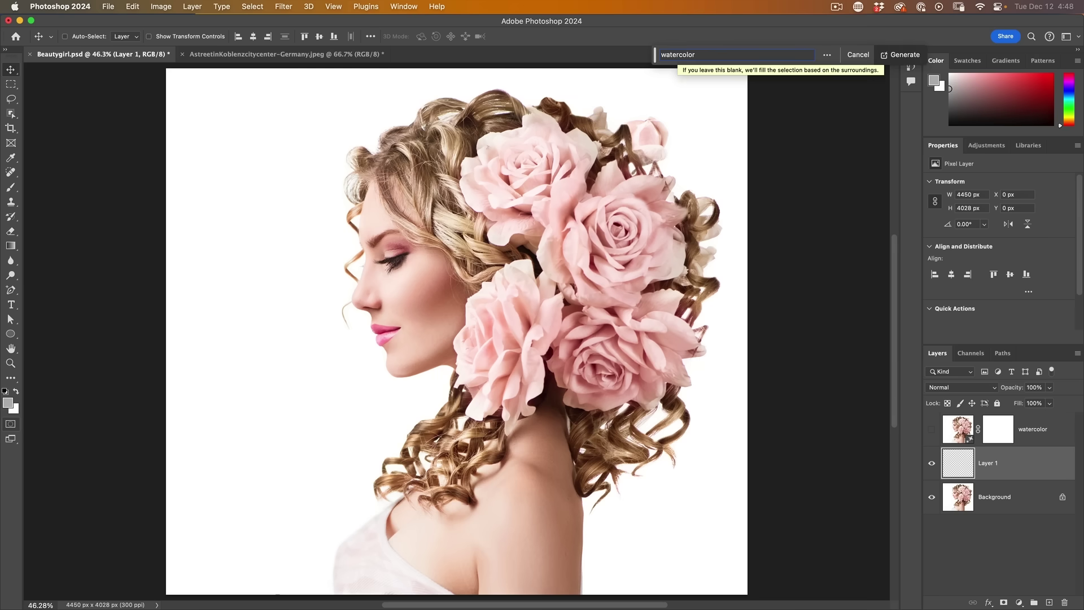
pyautogui.click(901, 54)
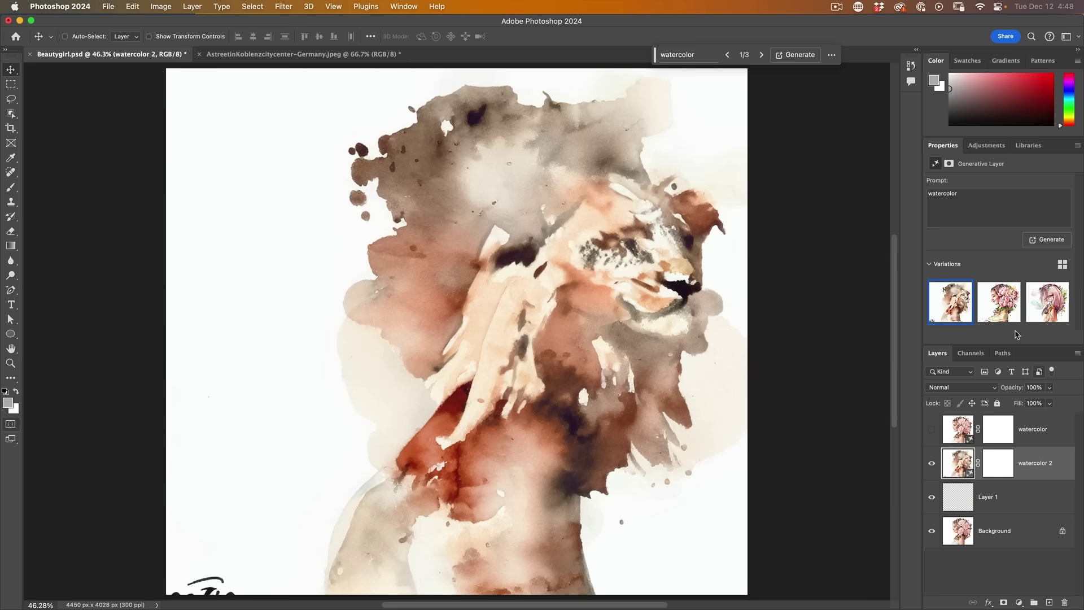
pyautogui.click(1002, 305)
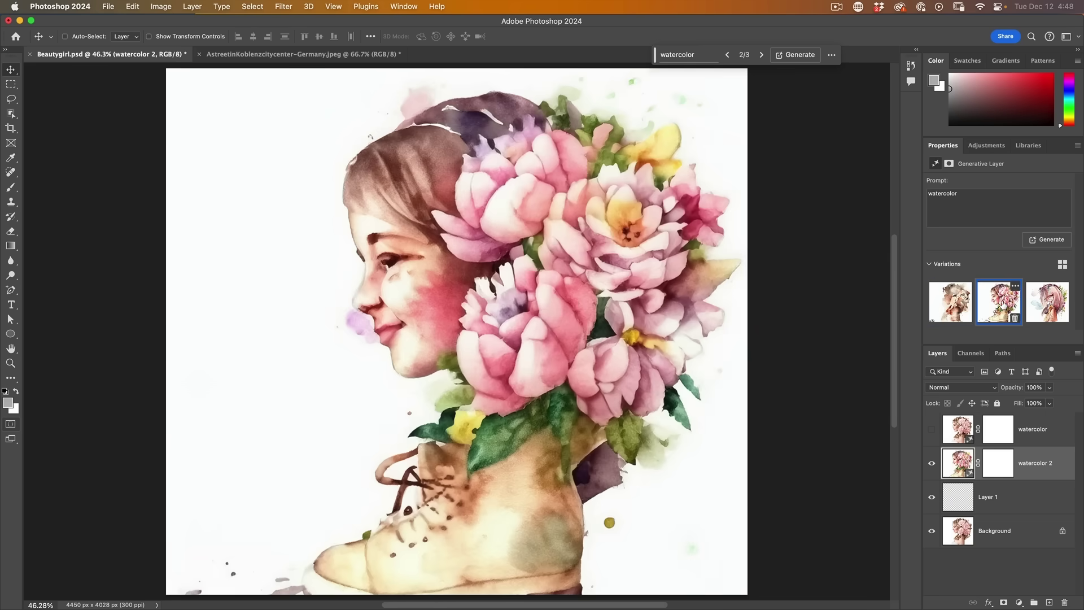
# Compare the third and second variations of the watercolor 2 generative layer and choose the first variation
pyautogui.click(1046, 303)
pyautogui.moveTo(1002, 305)
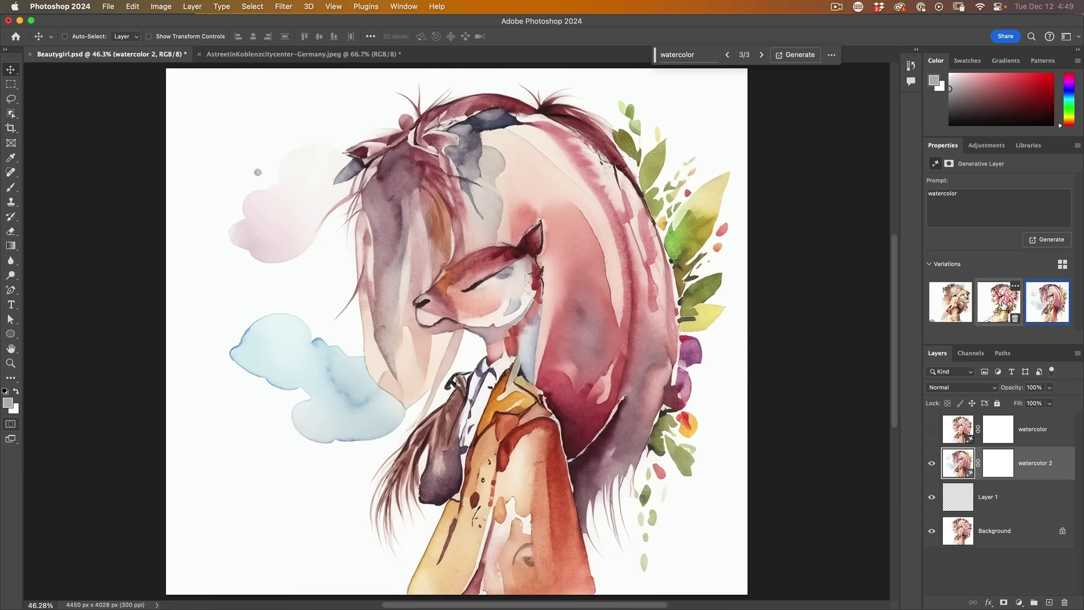
pyautogui.click(1002, 304)
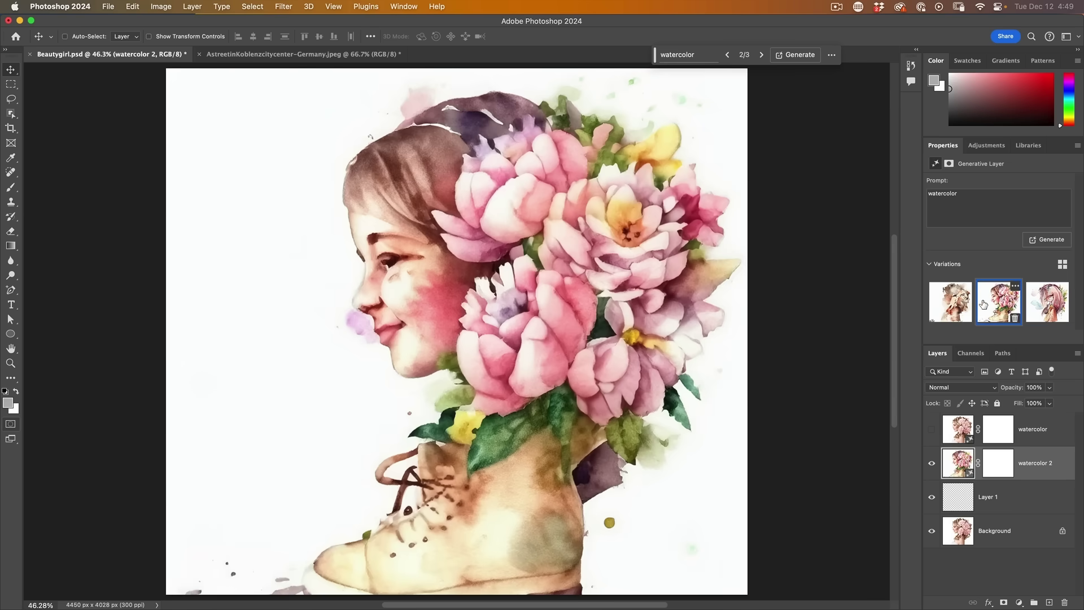
pyautogui.click(953, 305)
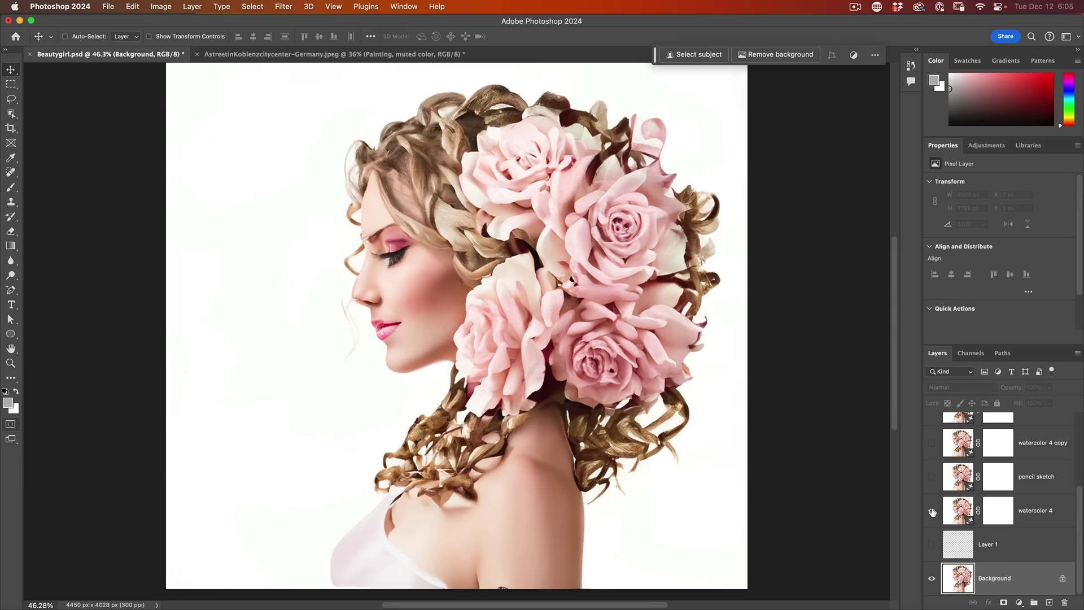
# With the watercolor 4 layer hidden, fill a Quick Mask on the Background with 80% brightness grey and convert it to a selection
pyautogui.click(932, 511)
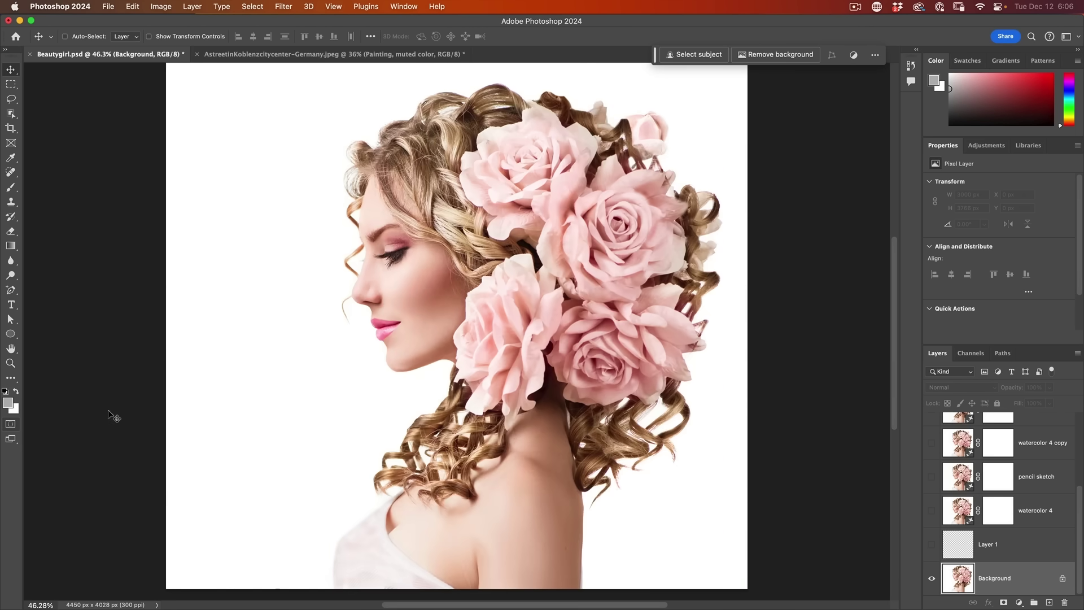
pyautogui.press('q')
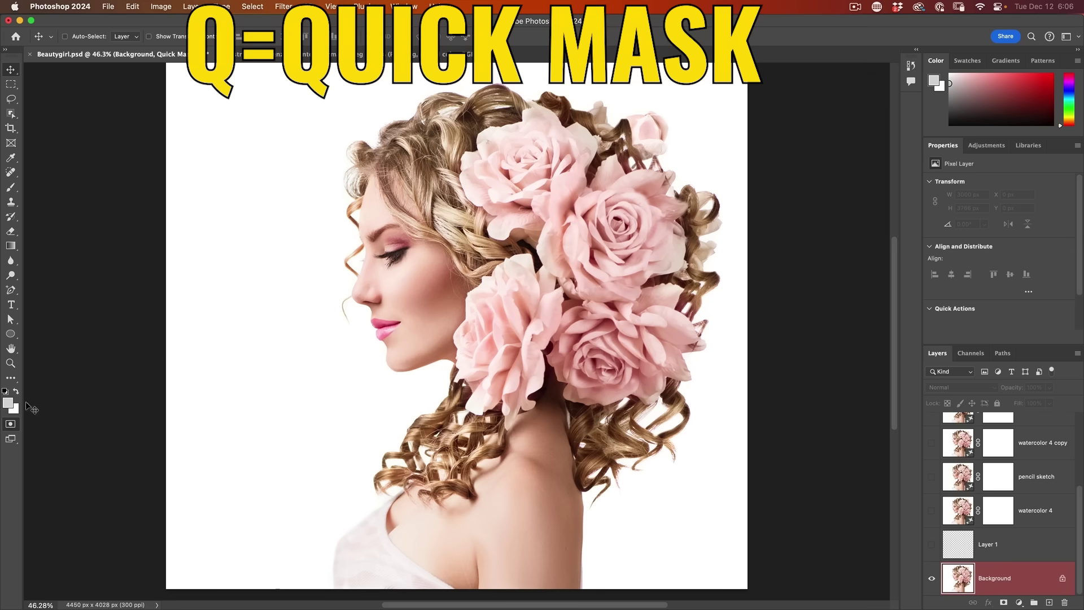
pyautogui.click(8, 403)
pyautogui.click(235, 397)
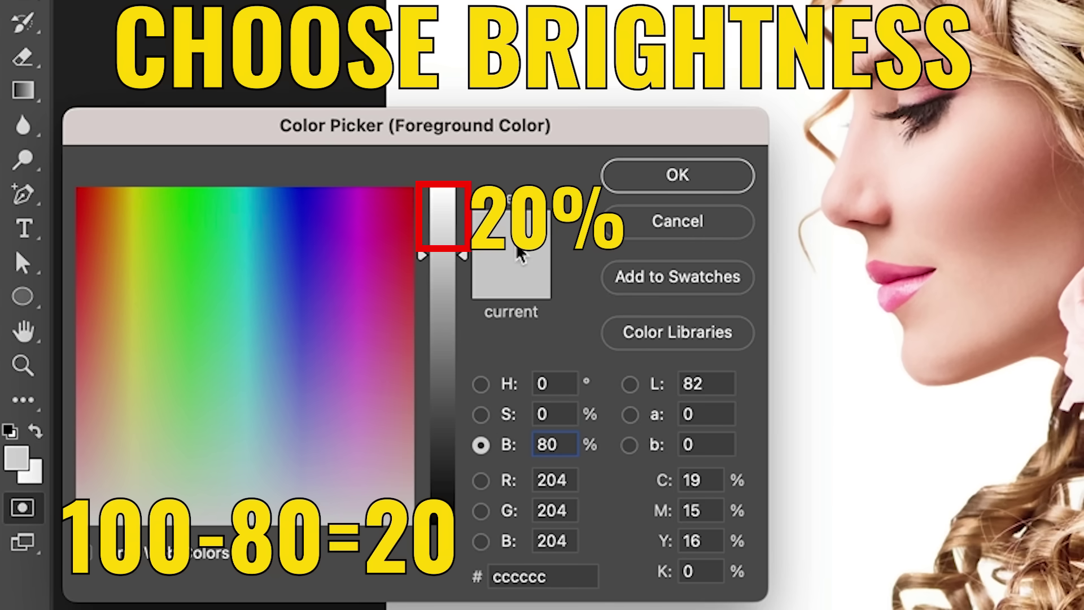
pyautogui.click(683, 175)
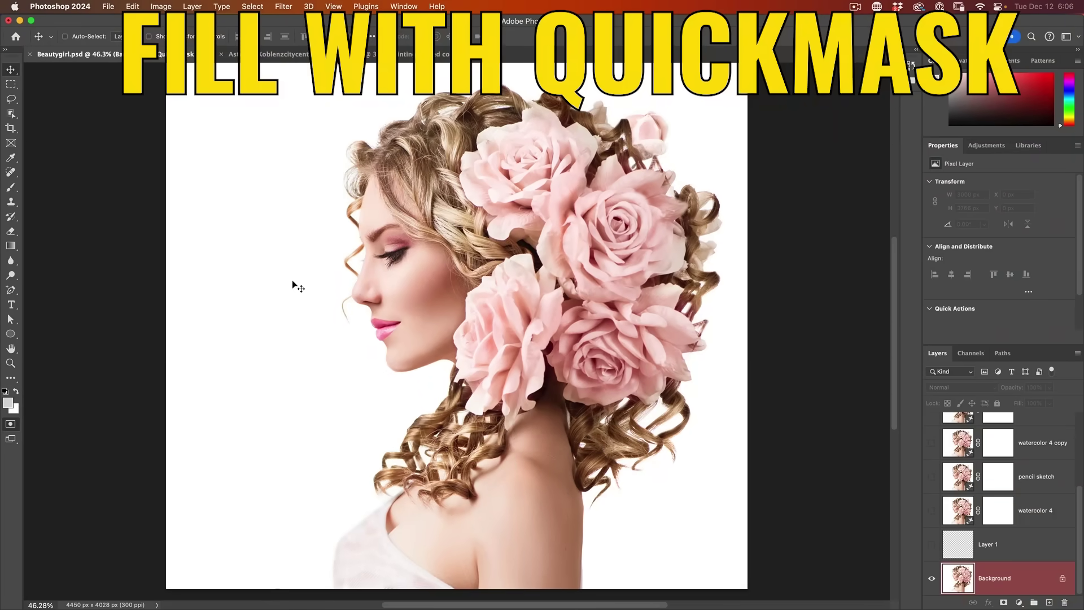
pyautogui.hotkey('alt', 'BackSpace')
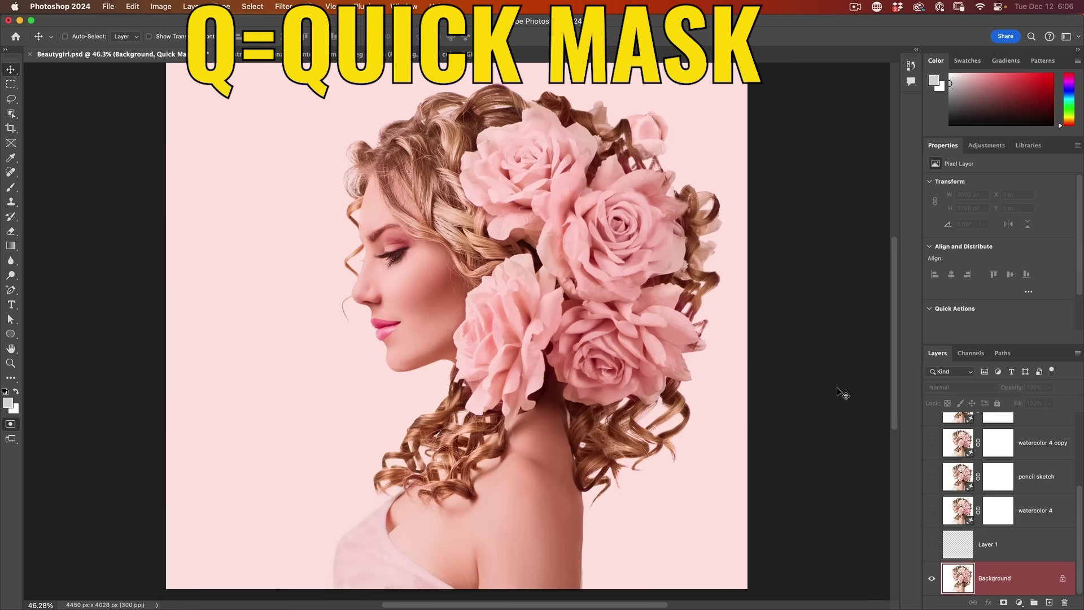
pyautogui.press('q')
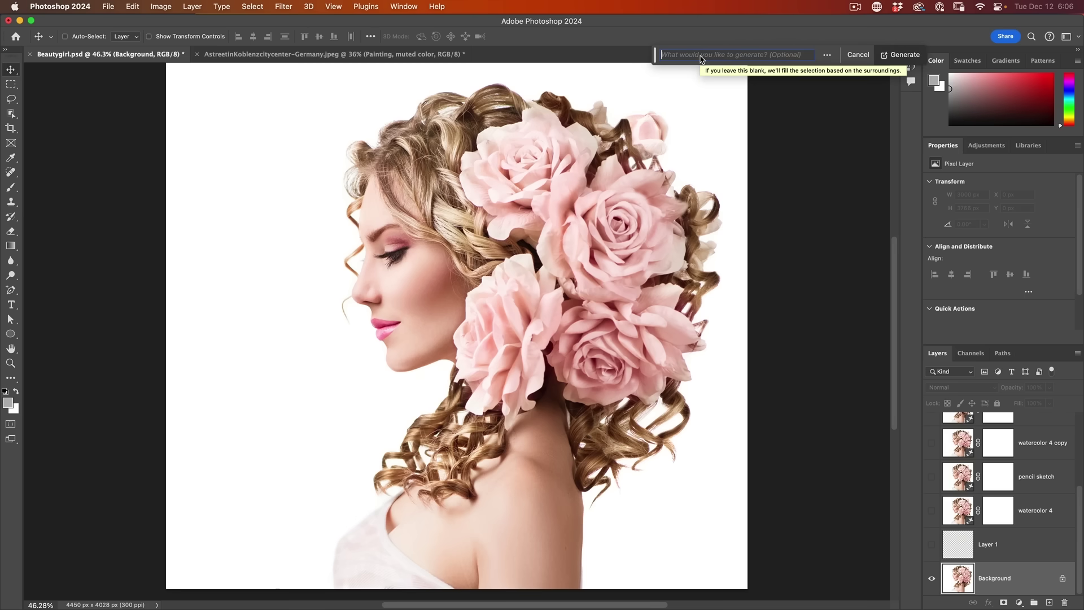
# Run Generative Fill with the prompt "oilpainting", compare the three variations and choose the first
pyautogui.write('Oilpainting')
pyautogui.click(900, 55)
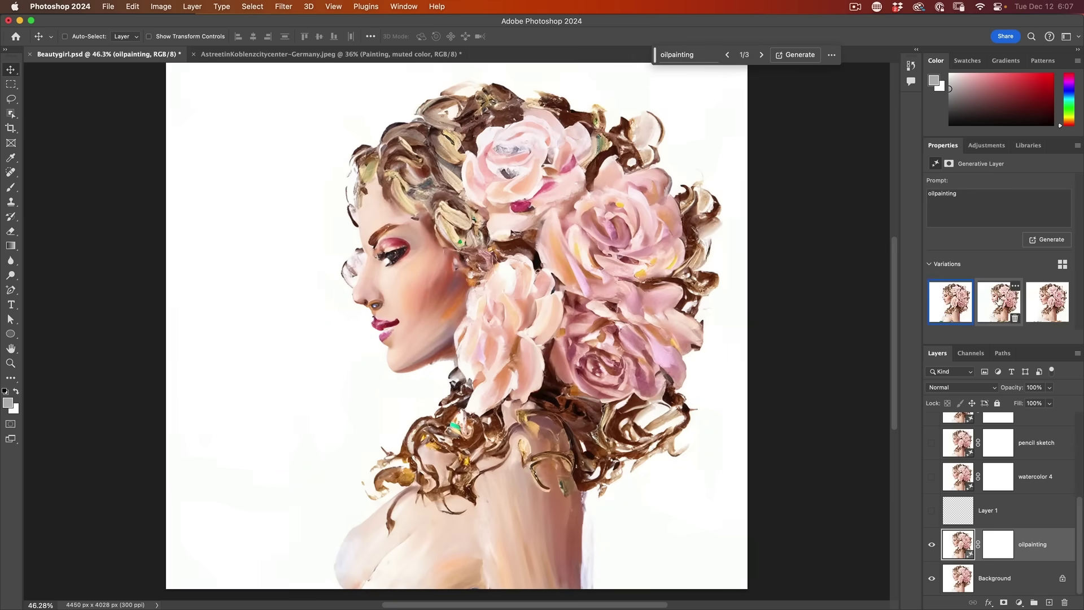
pyautogui.click(1000, 301)
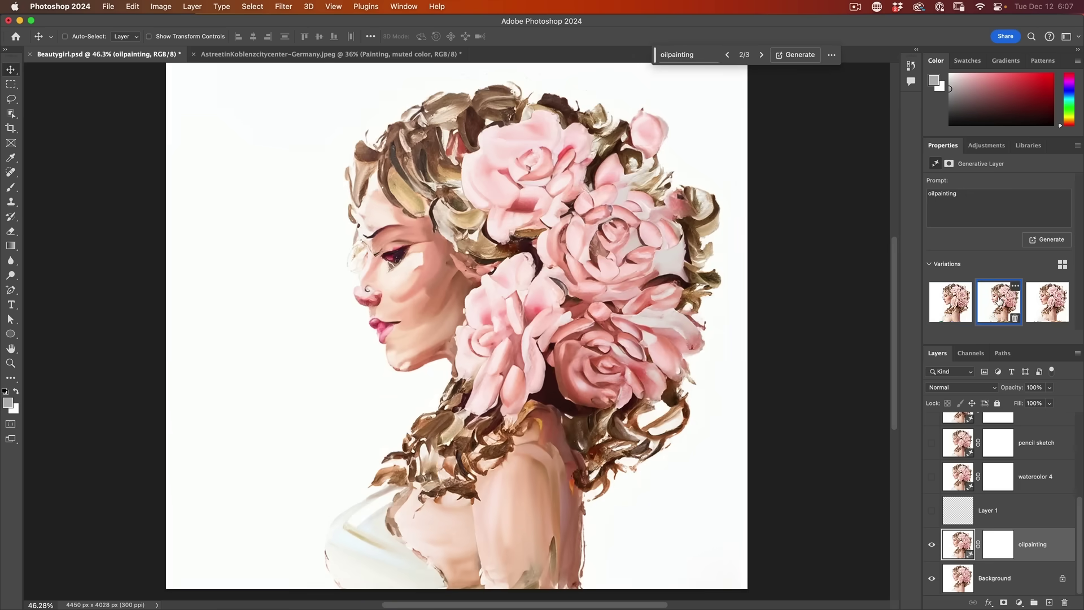
pyautogui.click(1044, 303)
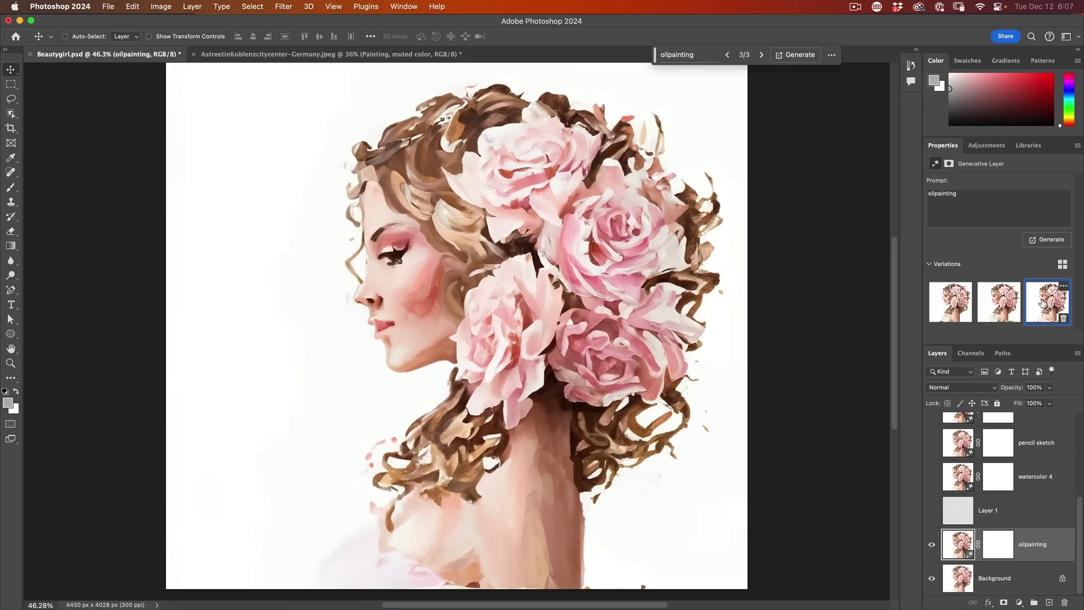
pyautogui.click(951, 303)
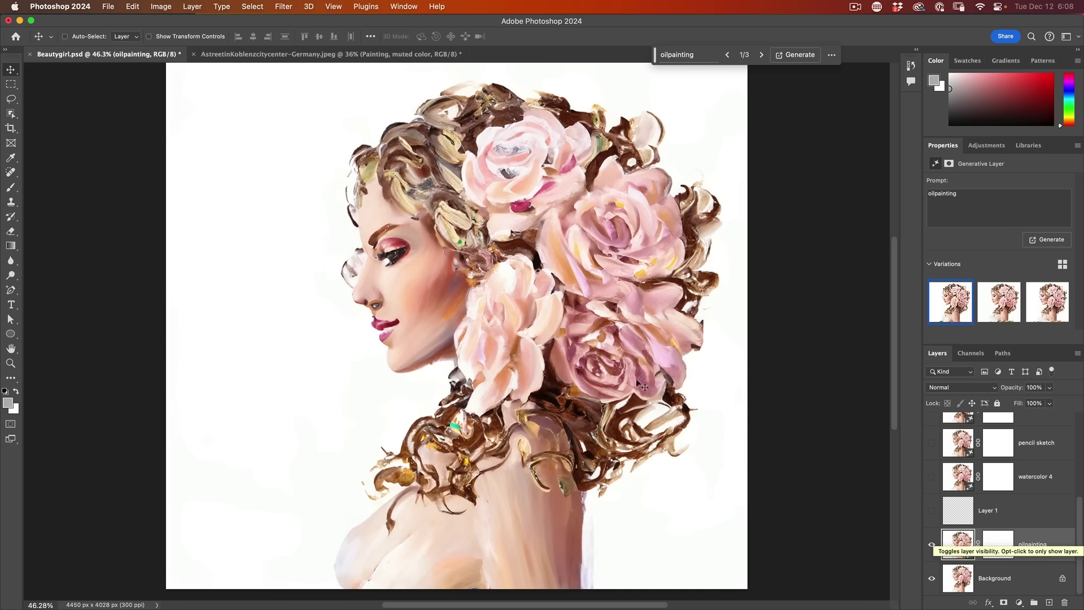
# Hide the oilpainting layer and, on the Background, fill a new Quick Mask with the light grey foreground colour and convert it to a selection
pyautogui.click(932, 544)
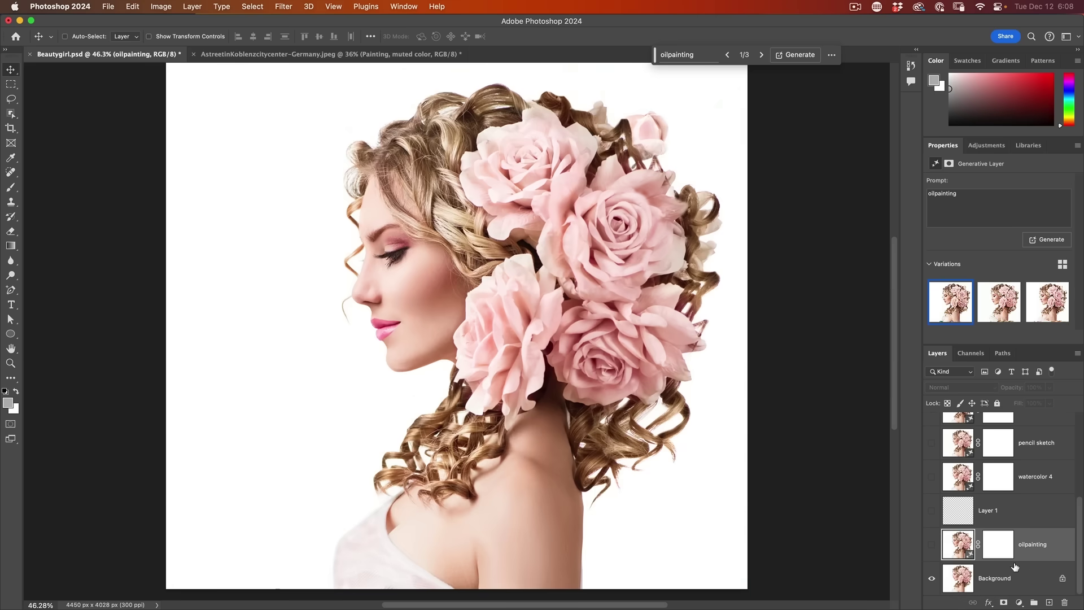
pyautogui.click(1019, 579)
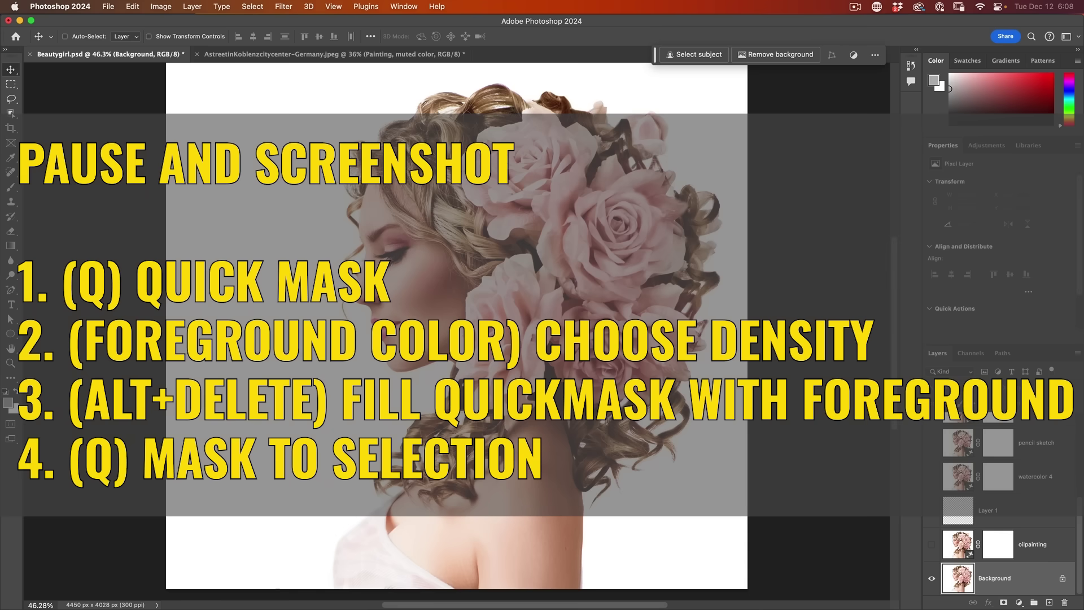
pyautogui.press('q')
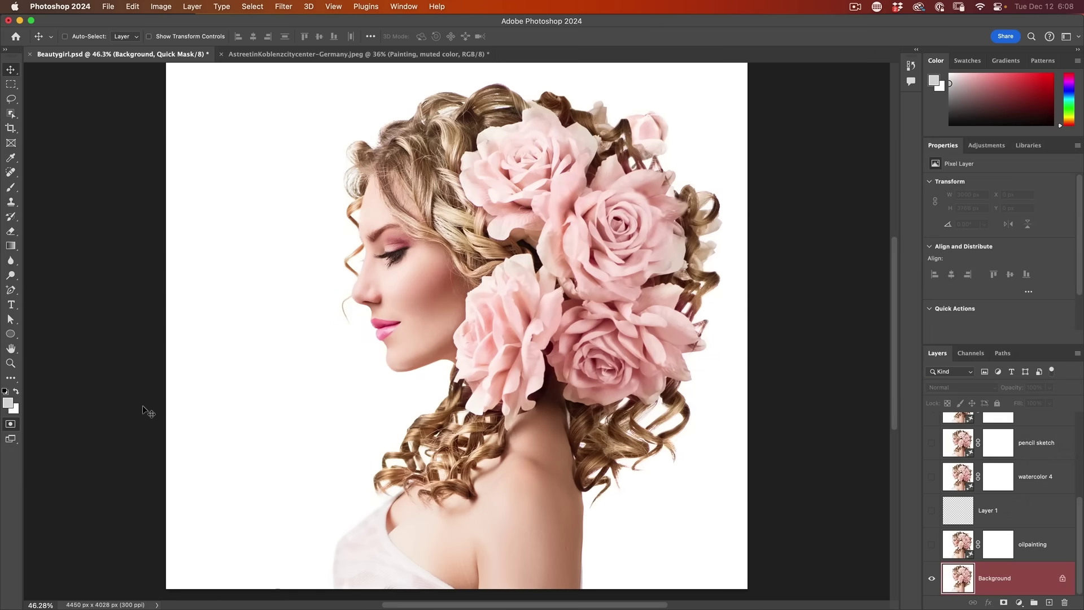
pyautogui.hotkey('alt', 'BackSpace')
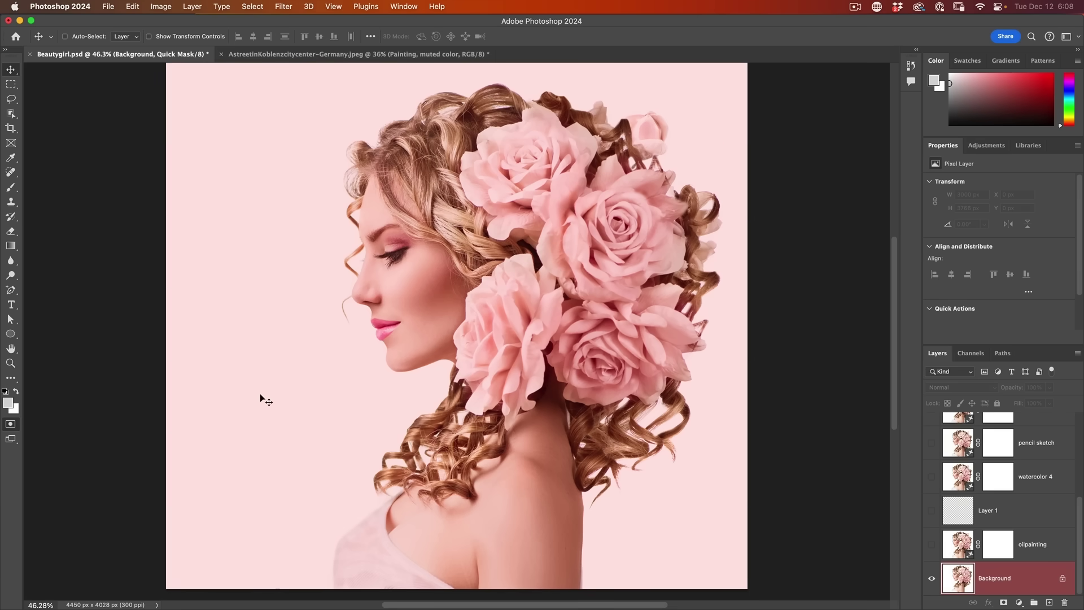
pyautogui.press('q')
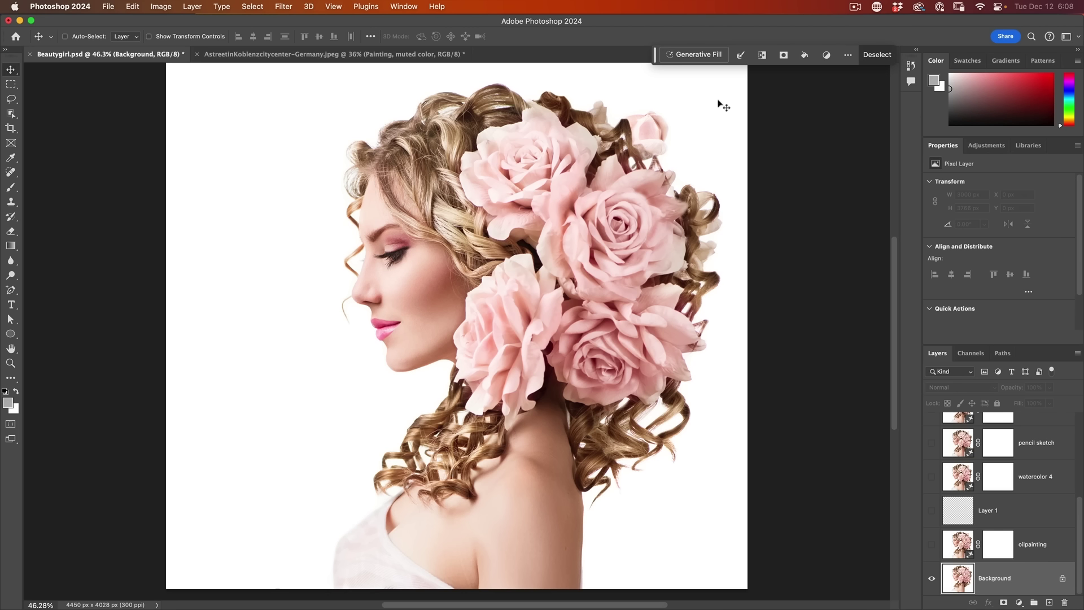
# Run Generative Fill with the prompt "Pencil sketch", compare the three variations and choose the first
pyautogui.click(698, 55)
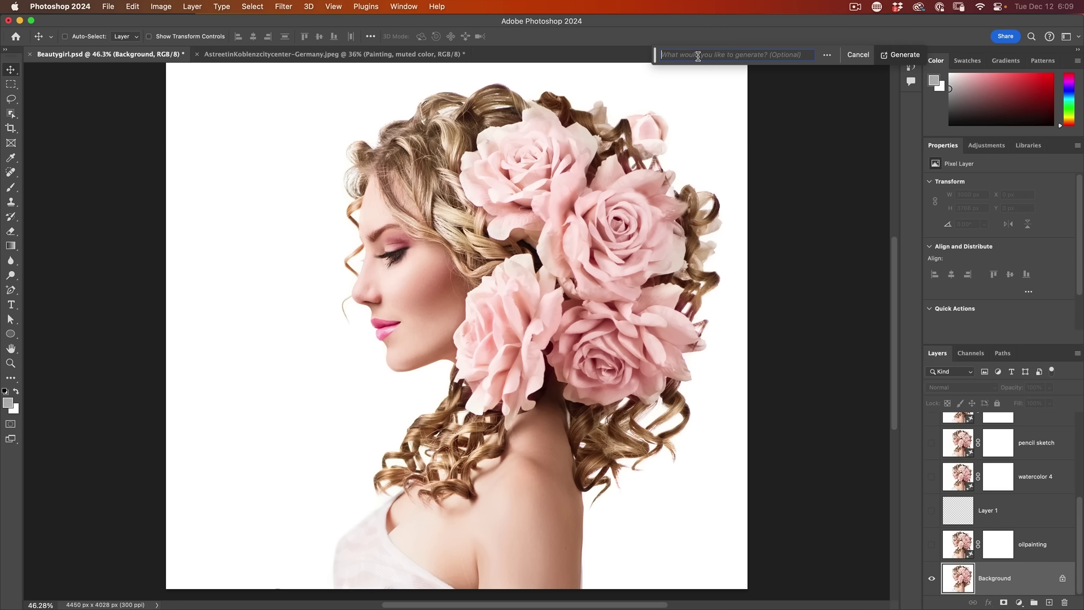
pyautogui.write('Pencil sketch')
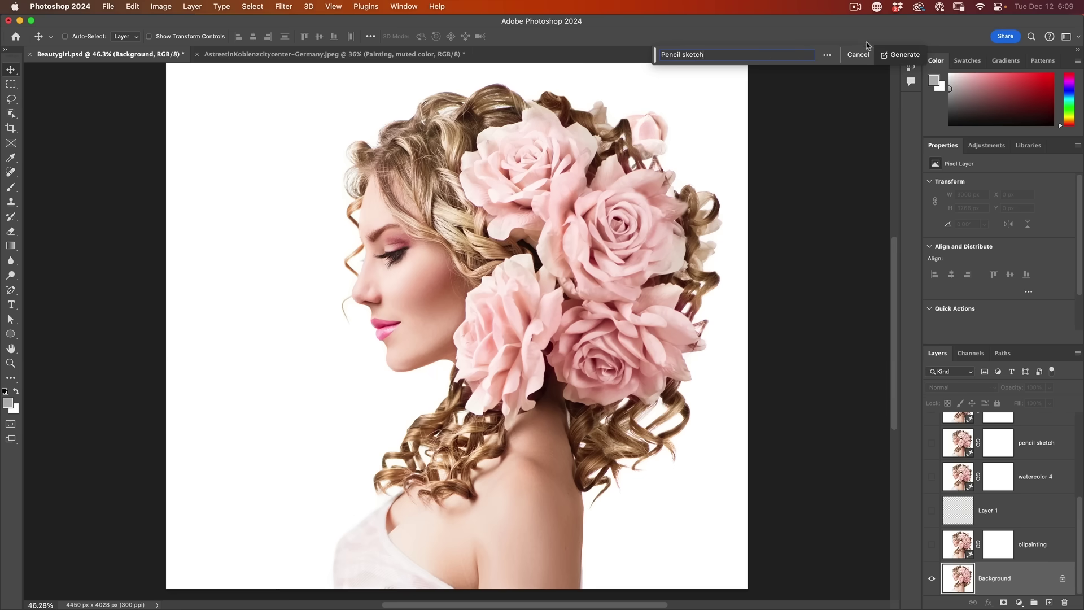
pyautogui.click(902, 55)
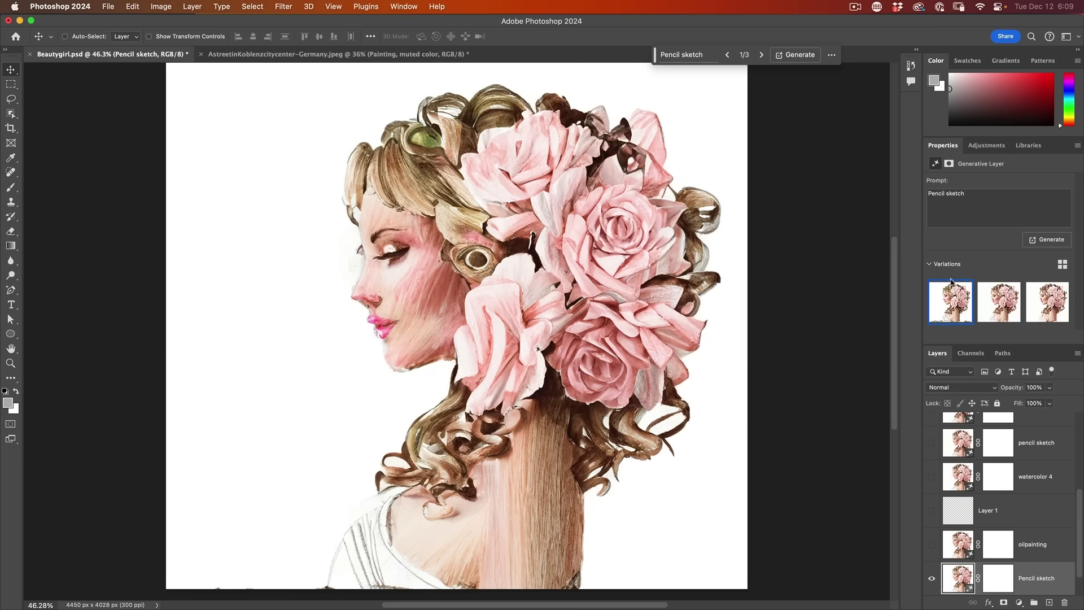
pyautogui.click(994, 304)
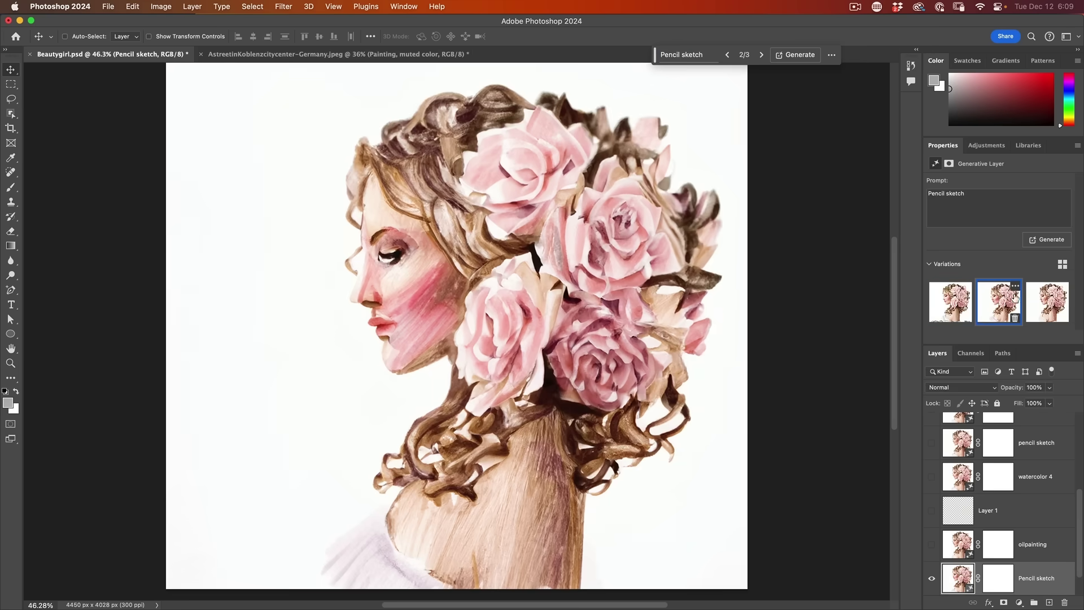
pyautogui.click(1042, 305)
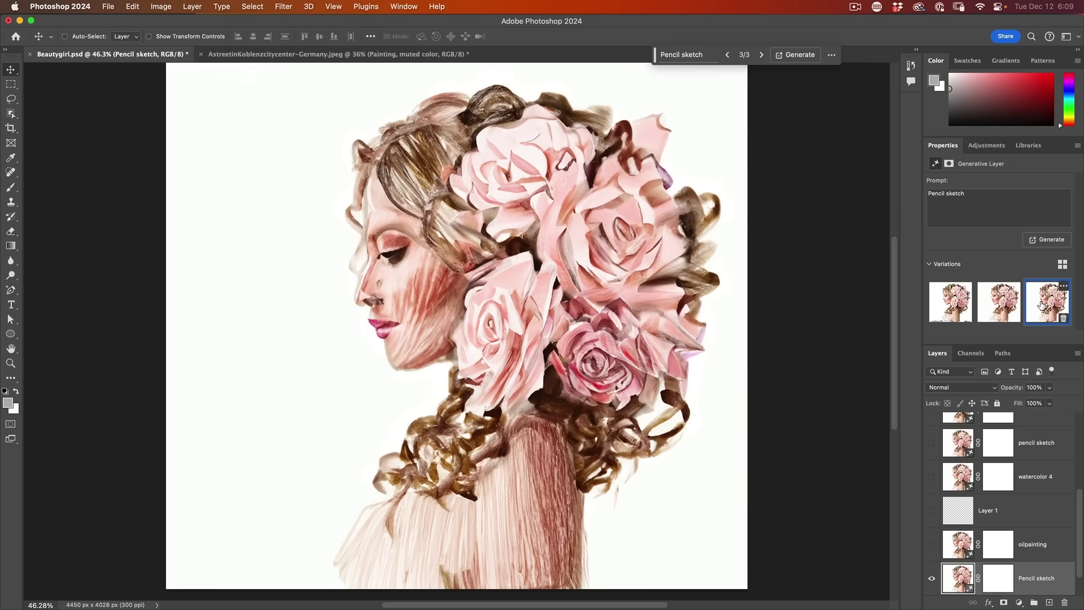
pyautogui.click(947, 302)
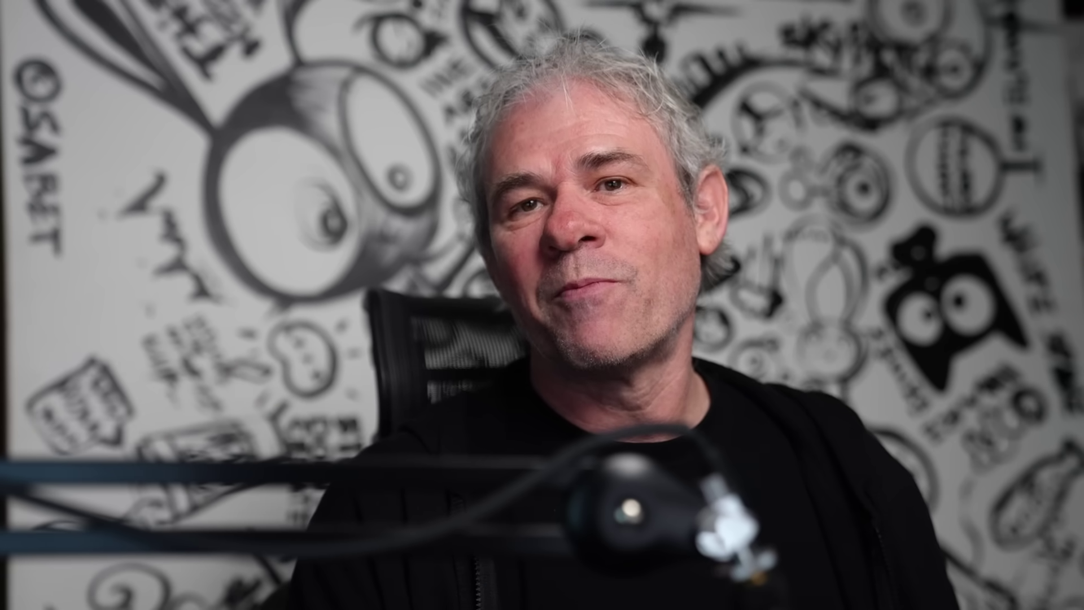
# Switch to Adobe Firefly in the browser and generate Text to image results from the prompt "street"
pyautogui.write('t organic shap')
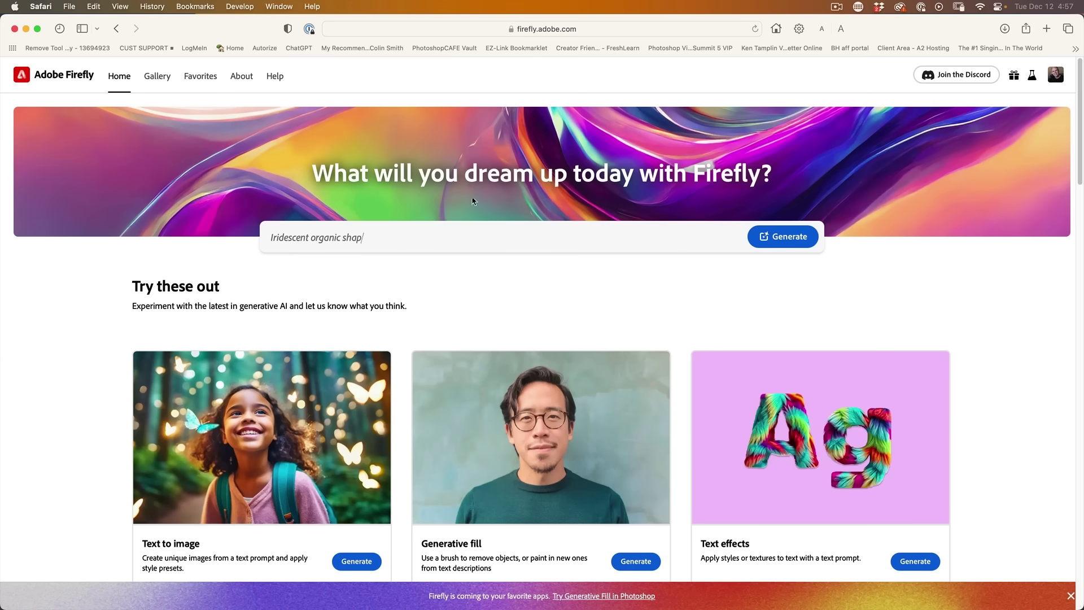
pyautogui.write('es with soft movement and flow')
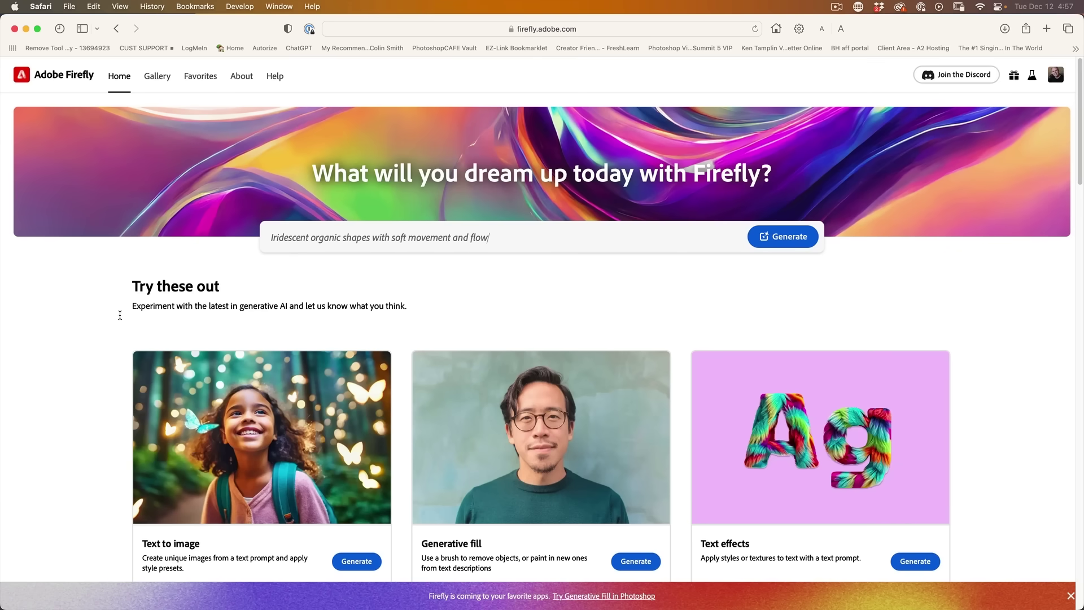
pyautogui.click(358, 473)
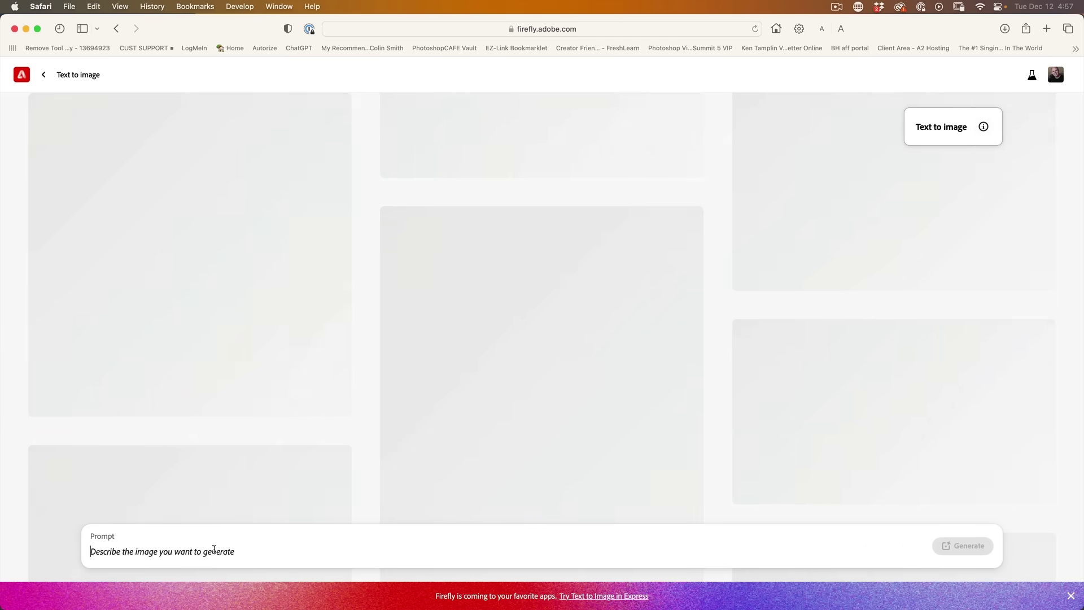
pyautogui.write('street')
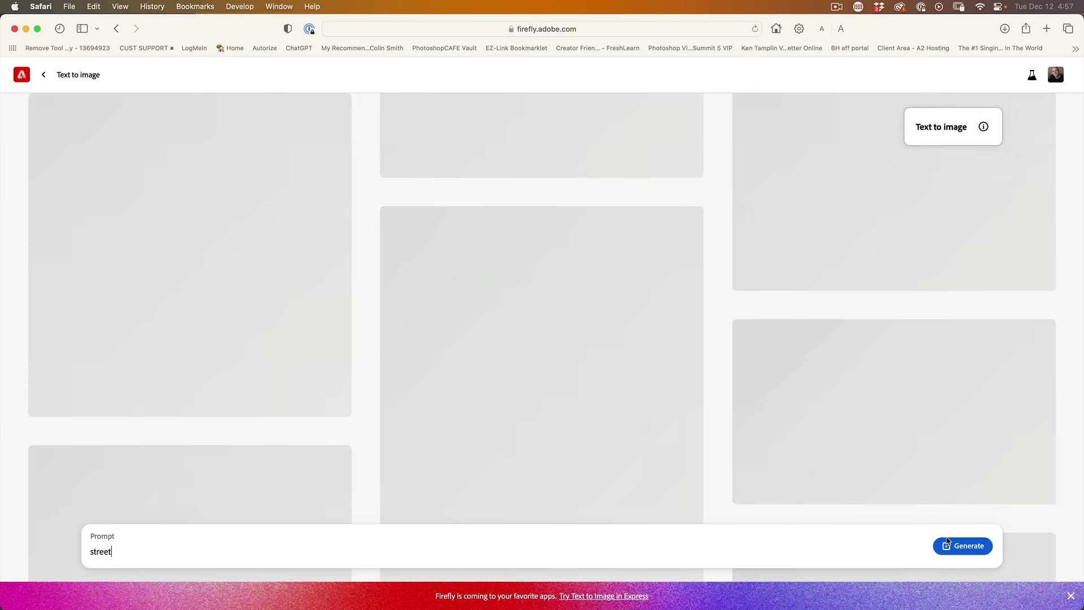
pyautogui.click(959, 547)
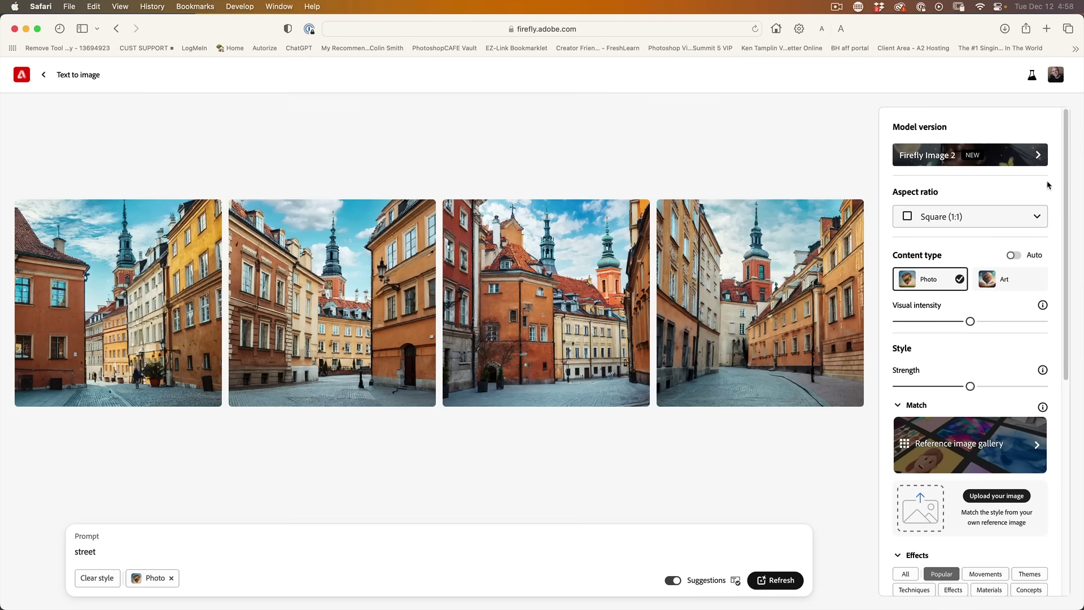
# Examine Firefly's style strength, reference image and effects options, including the Movements effects
pyautogui.moveTo(1066, 186); pyautogui.dragTo(1024, 90)
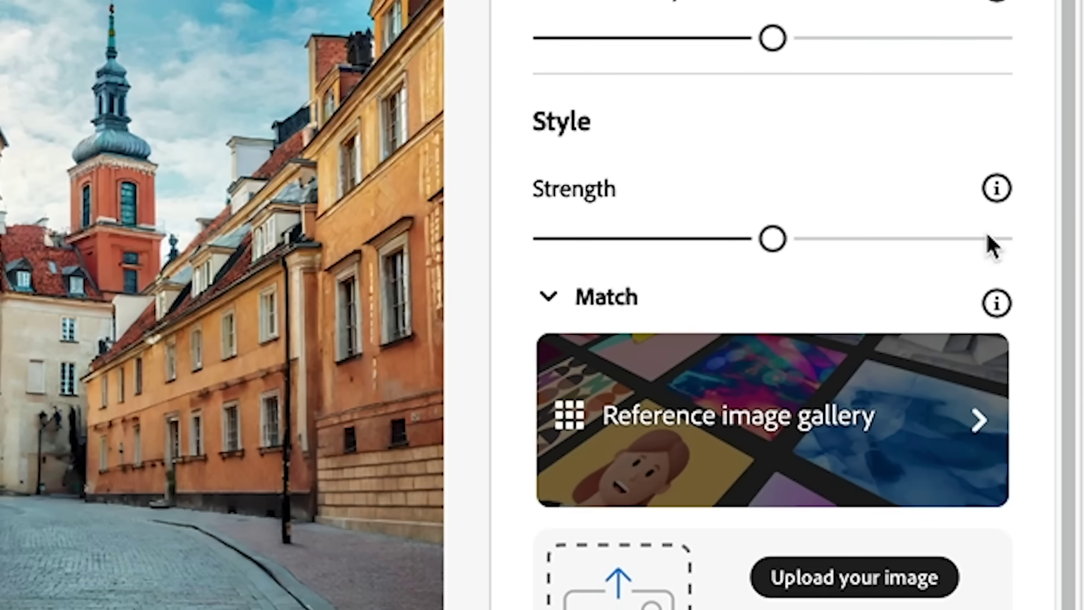
pyautogui.scroll(-10, 1060, 208)
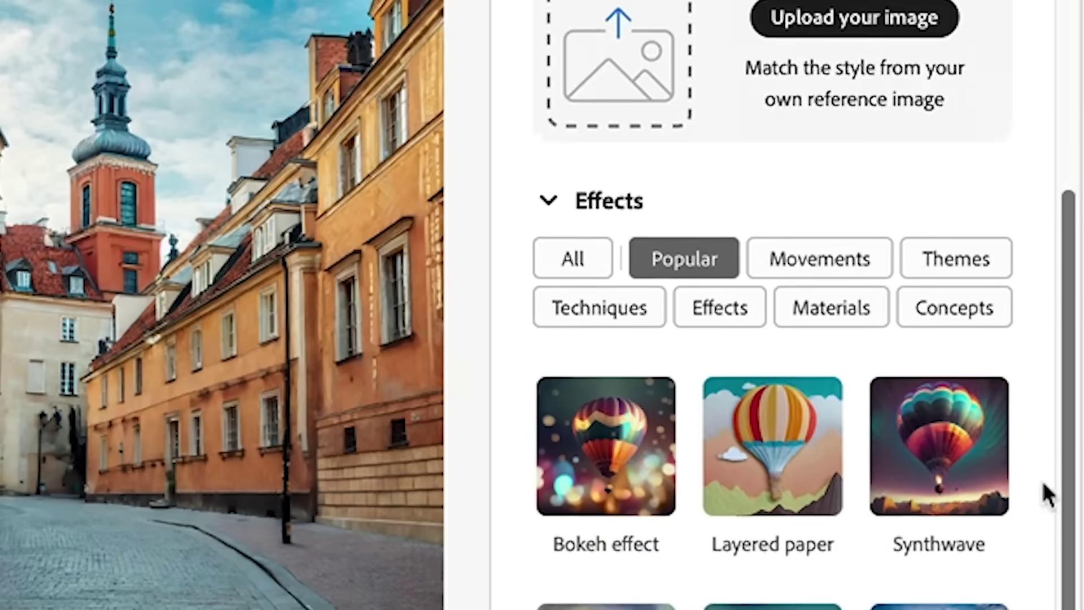
pyautogui.scroll(-4, 1048, 495)
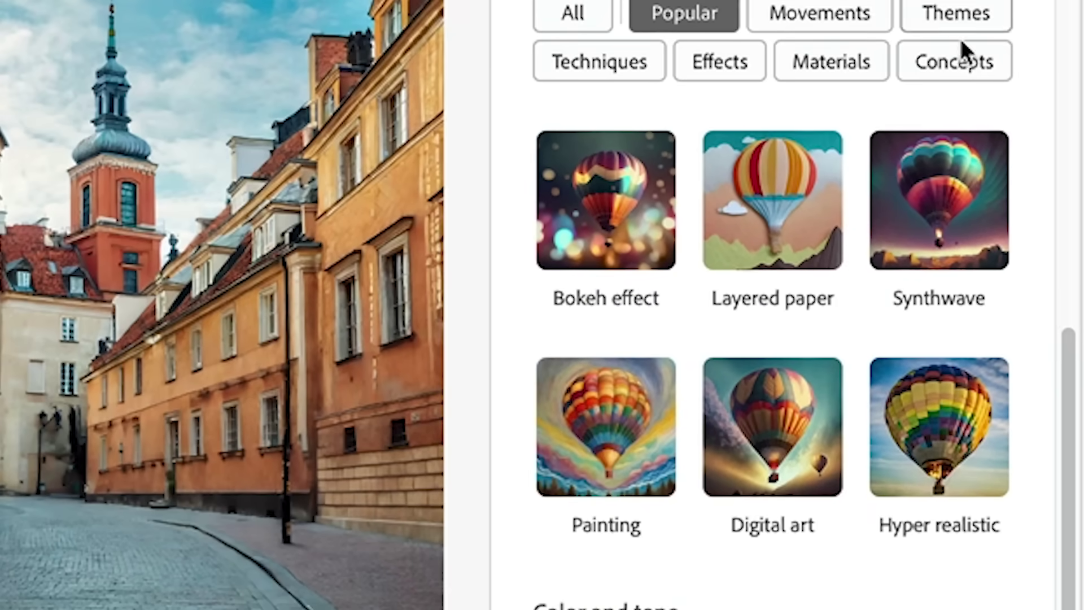
pyautogui.click(820, 14)
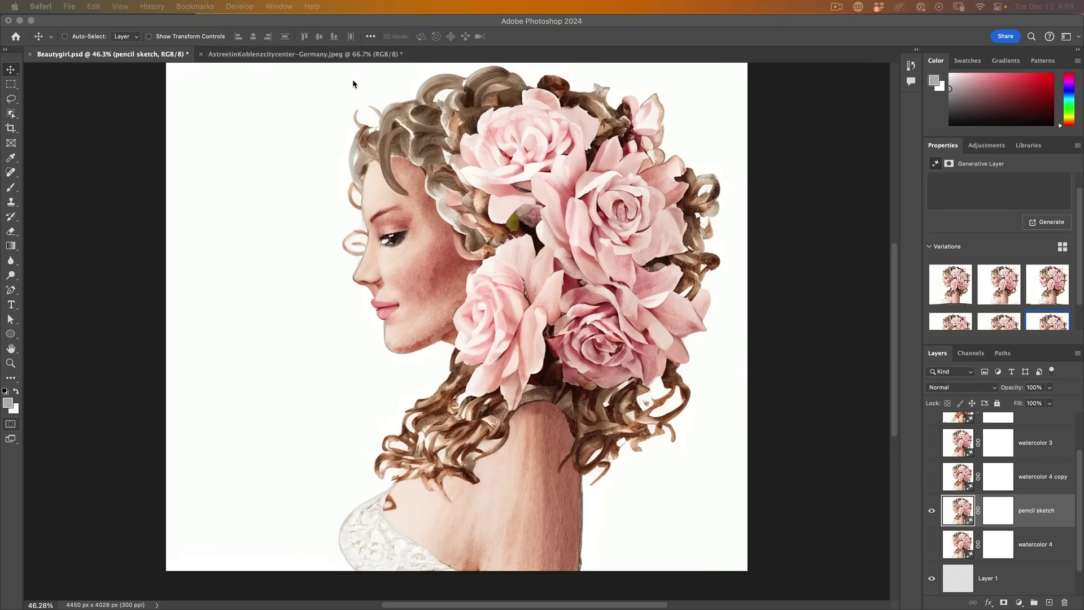
# Switch back to Photoshop, bring up the AstreetinKoblenzcitycenter-Germany.jpeg document and fit the image to the window
pyautogui.click(353, 84)
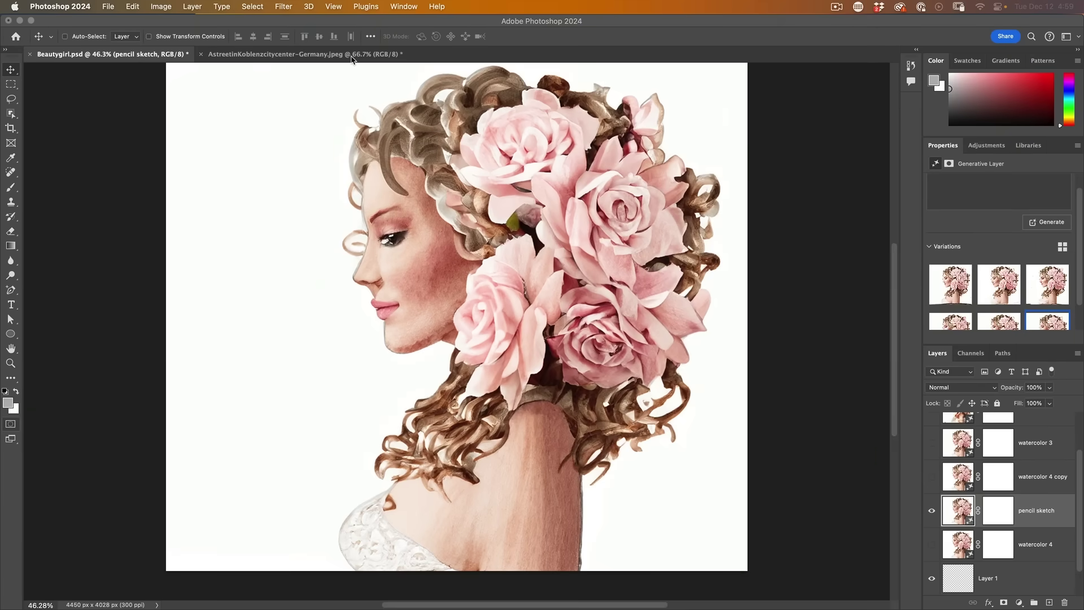
pyautogui.click(351, 55)
pyautogui.press('super+0')
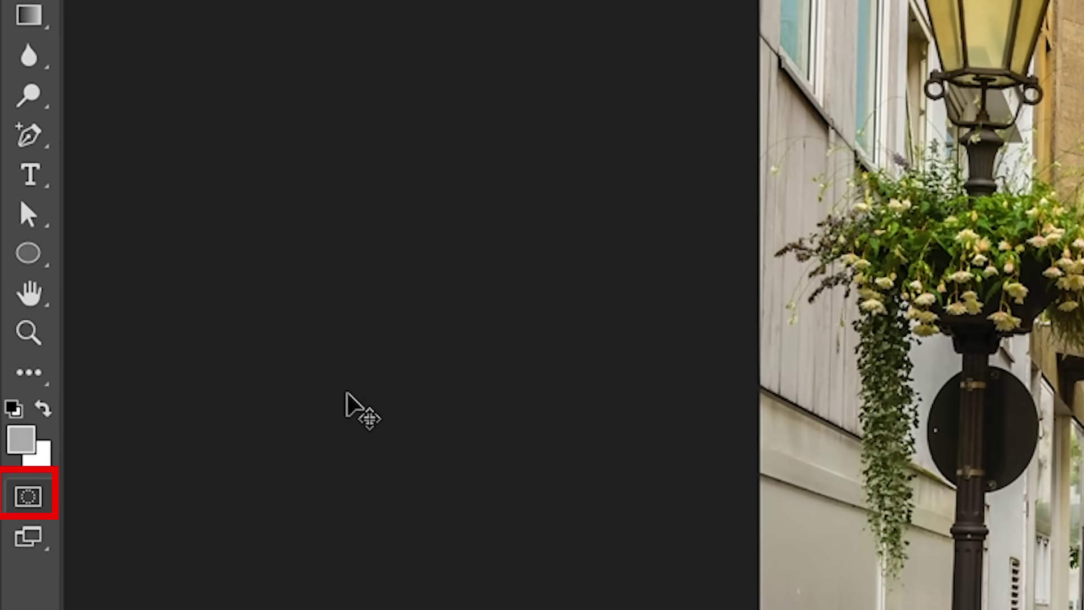
# Create a partial selection of the whole street photo by filling a Quick Mask with gray at 60% brightness, and exit the mask
pyautogui.press('q')
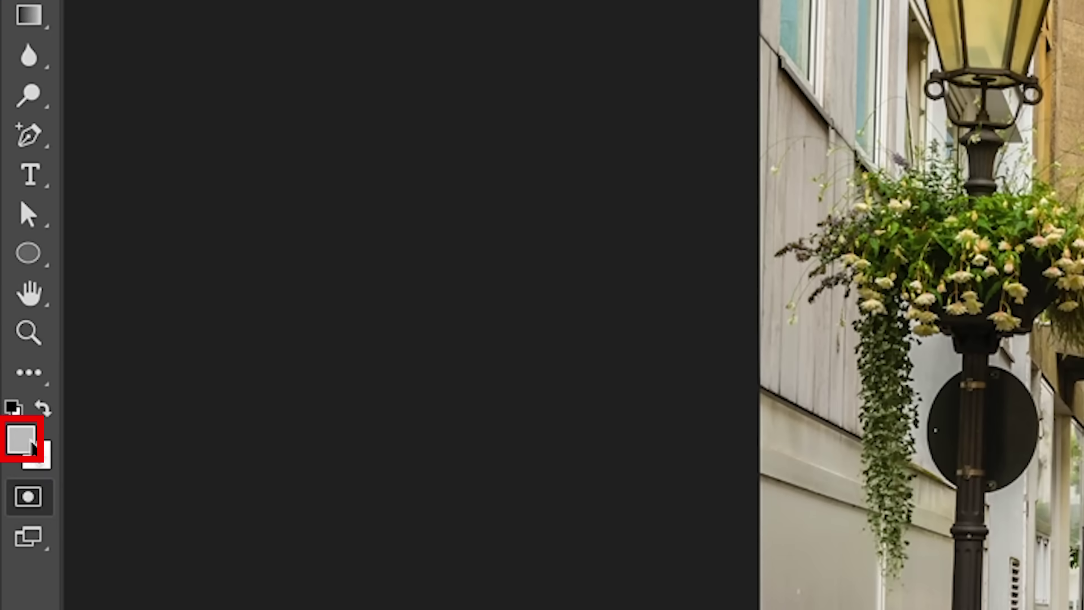
pyautogui.click(29, 443)
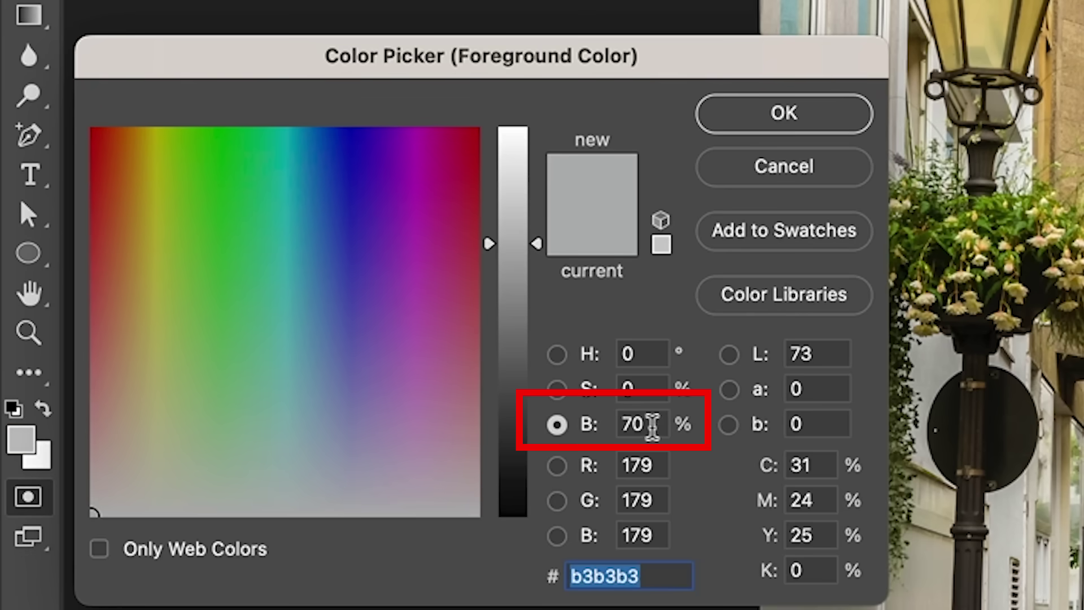
pyautogui.moveTo(649, 428); pyautogui.dragTo(599, 424)
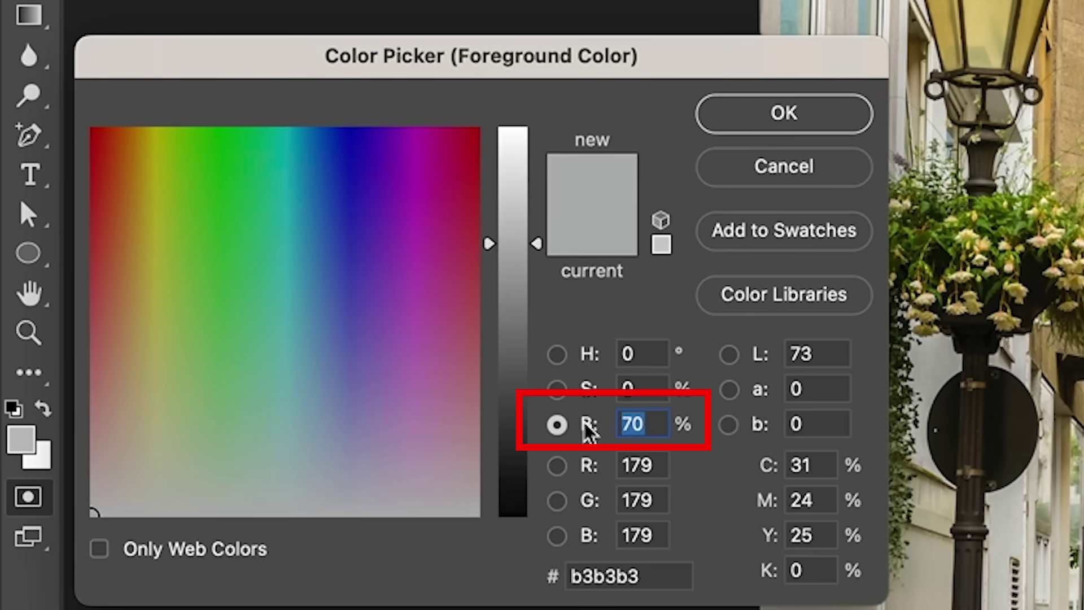
pyautogui.write('60')
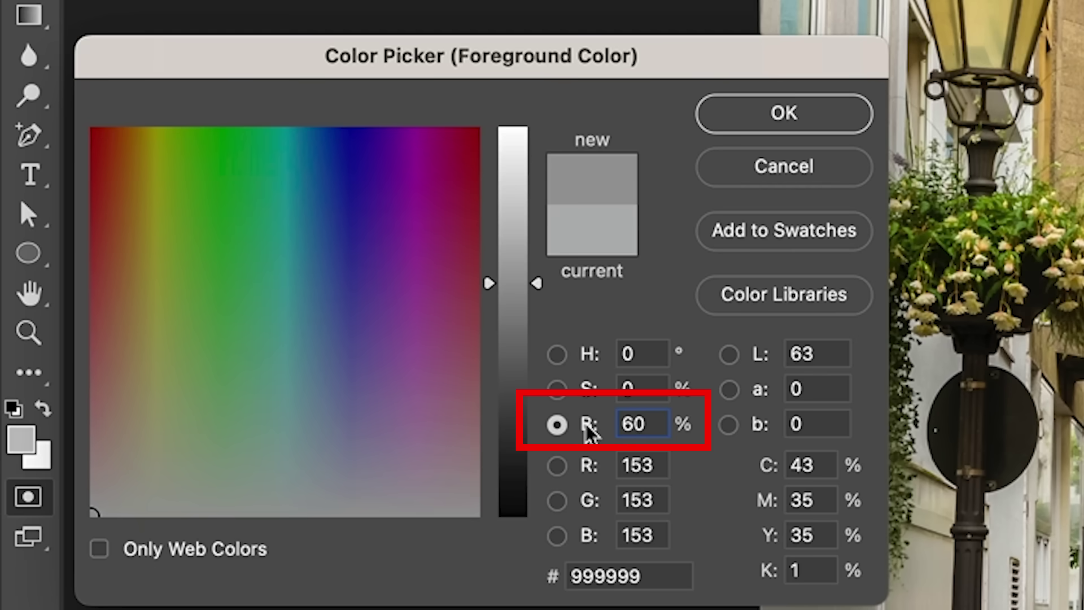
pyautogui.click(826, 120)
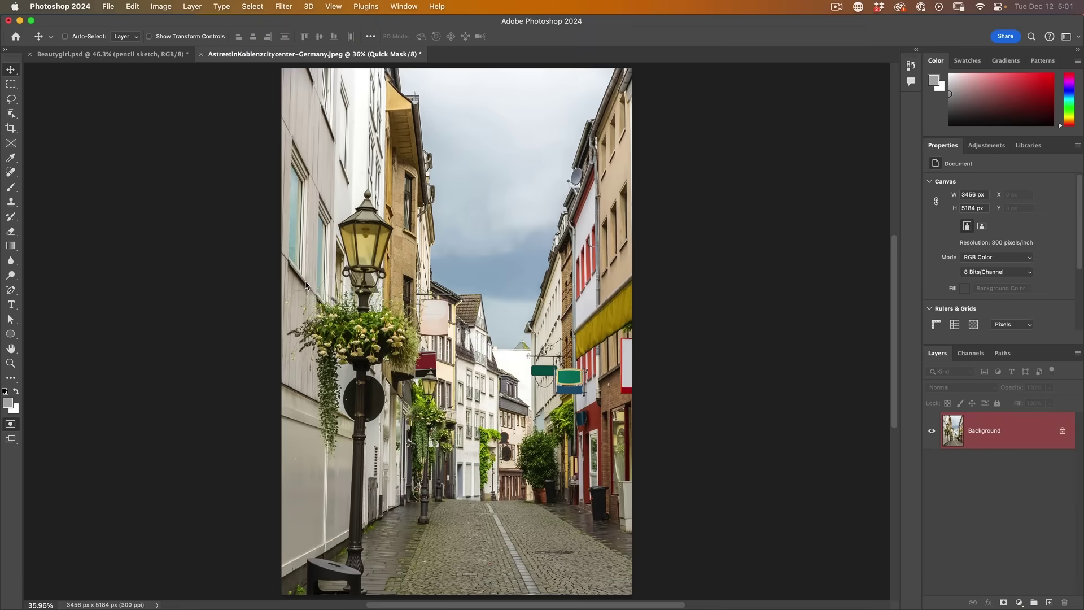
pyautogui.hotkey('alt', 'BackSpace')
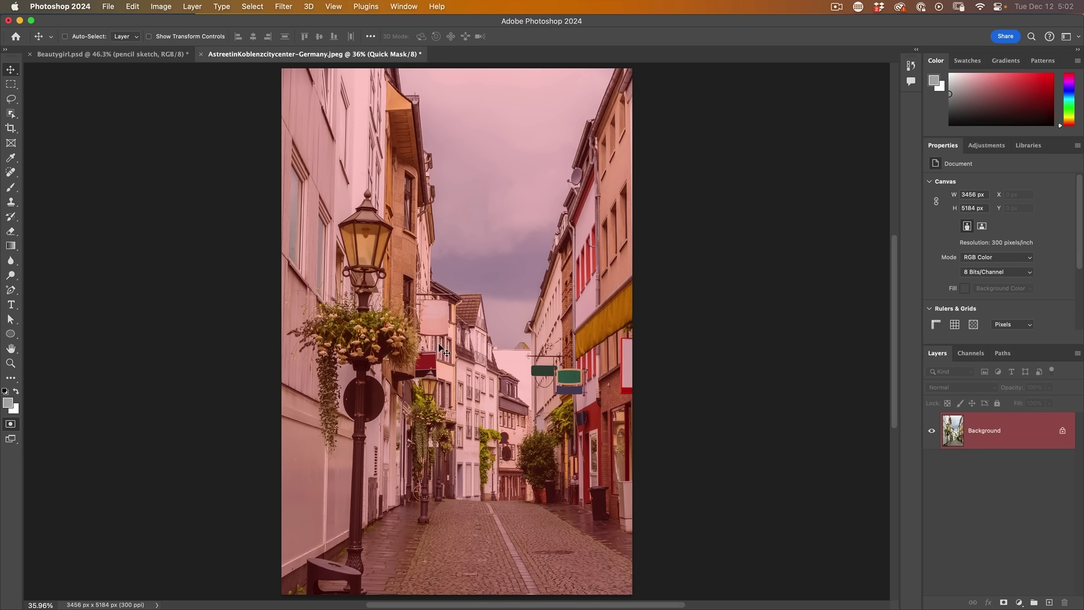
pyautogui.press('q')
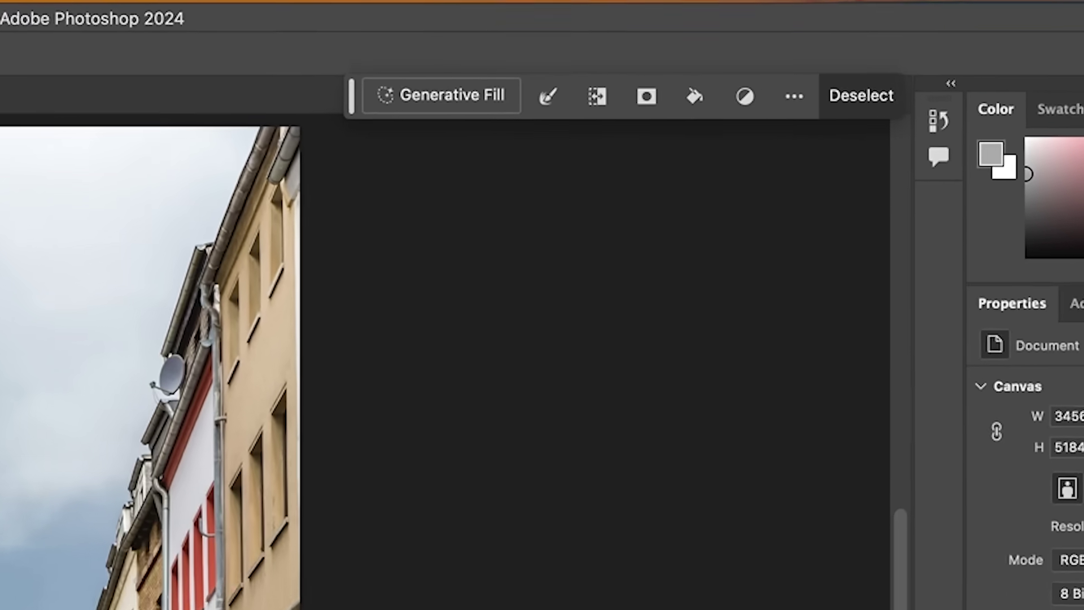
# Run Generative Fill with the prompt "Art Deco" and go through the variations to the third one
pyautogui.click(438, 95)
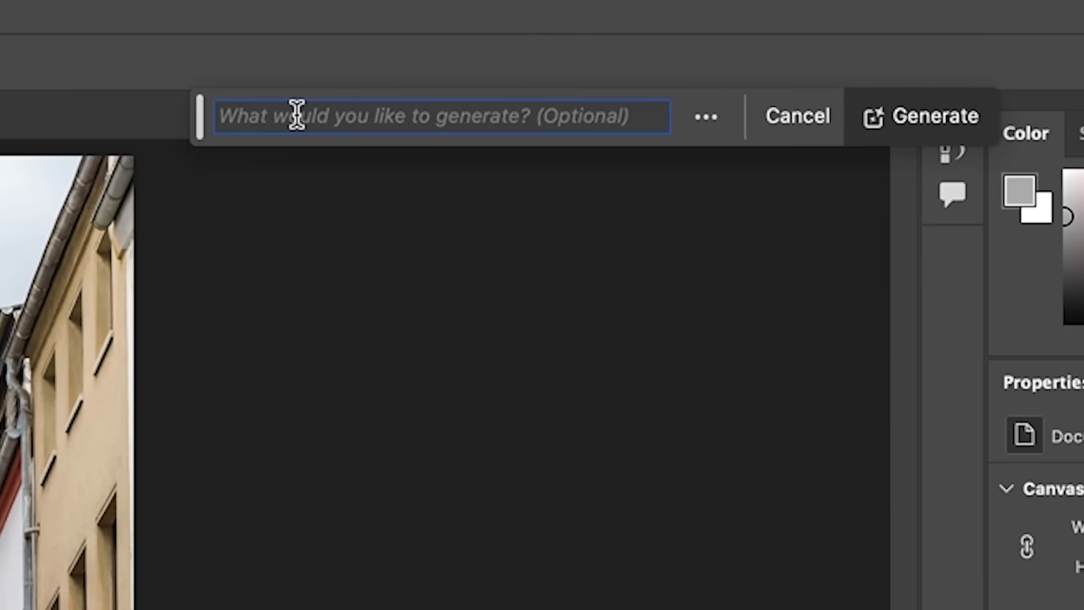
pyautogui.write('A')
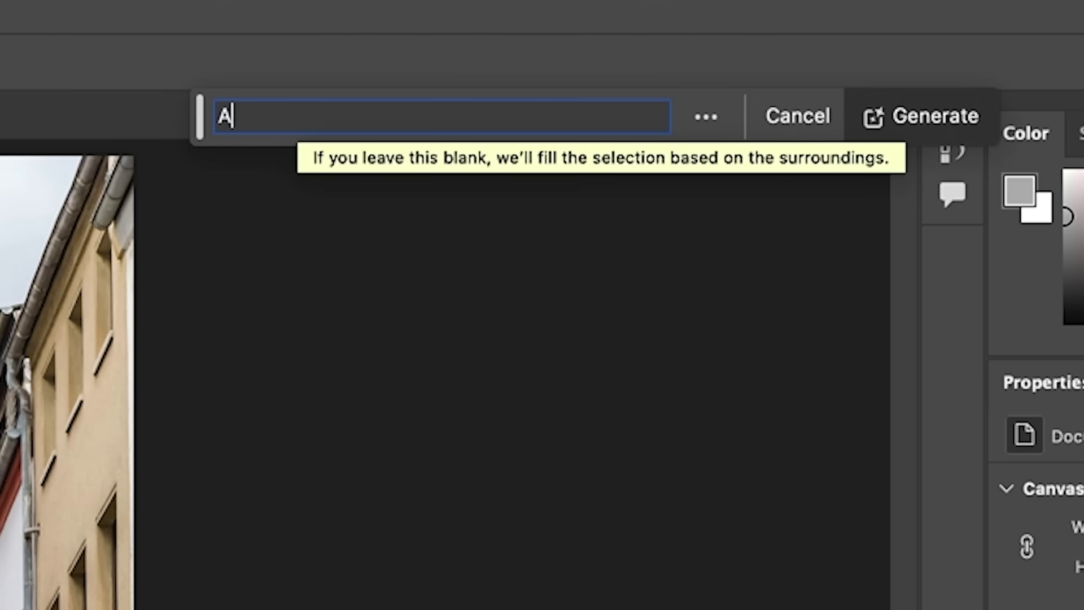
pyautogui.write('rt Deco')
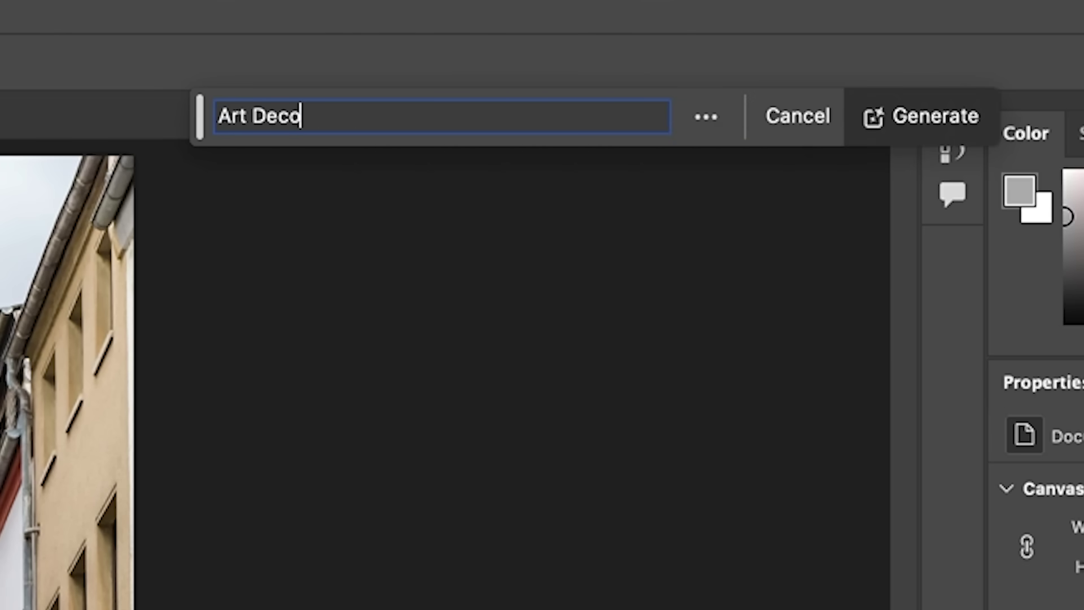
pyautogui.click(940, 115)
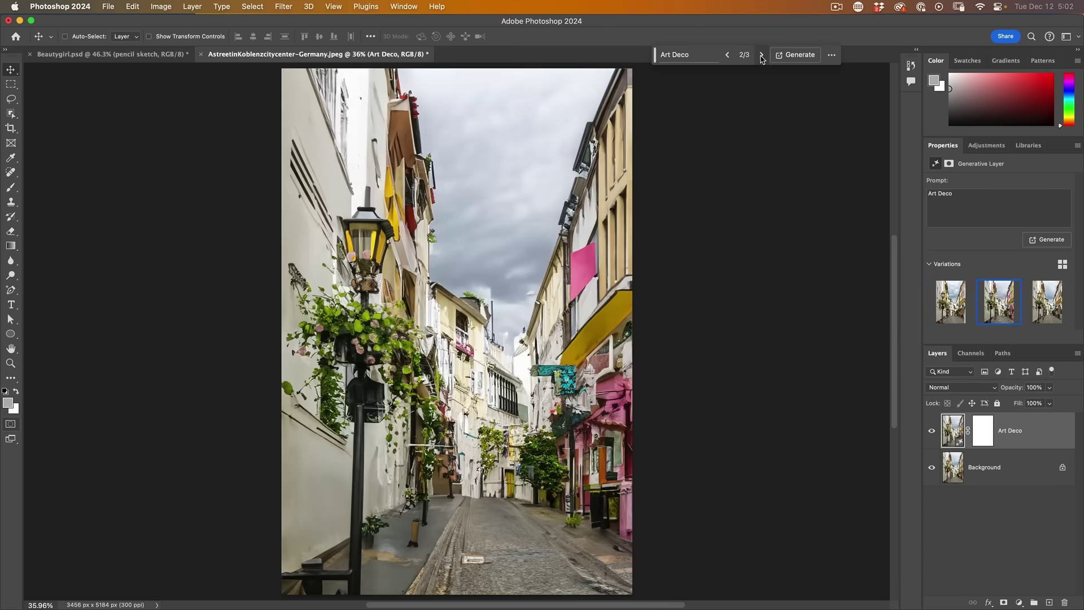
pyautogui.click(498, 117)
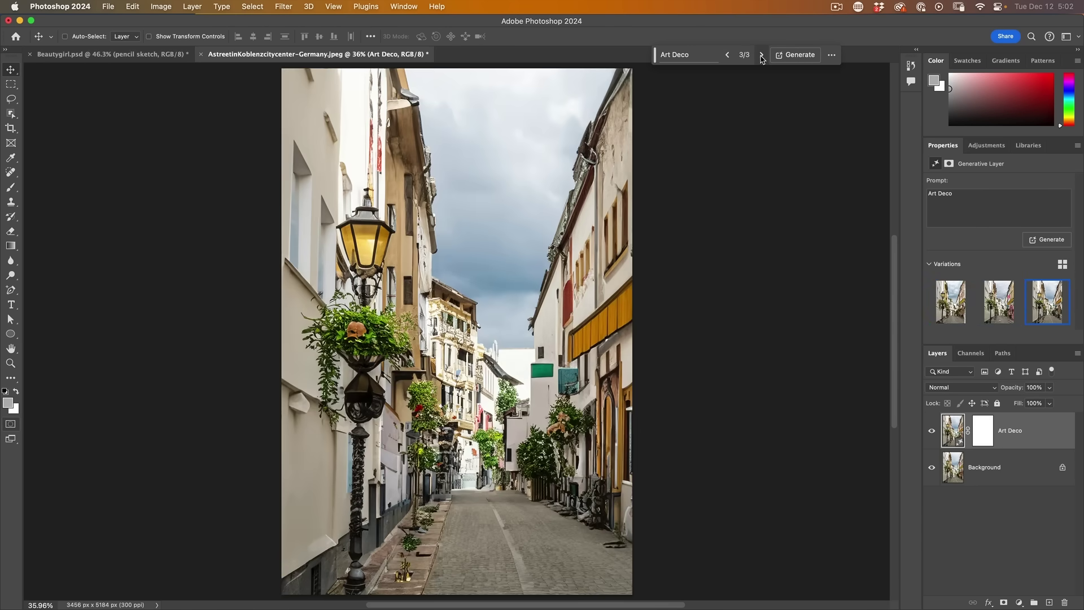
# Hide the Art Deco layer and create another partial selection on the Background, using a Quick Mask filled with the 60% brightness gray
pyautogui.click(932, 433)
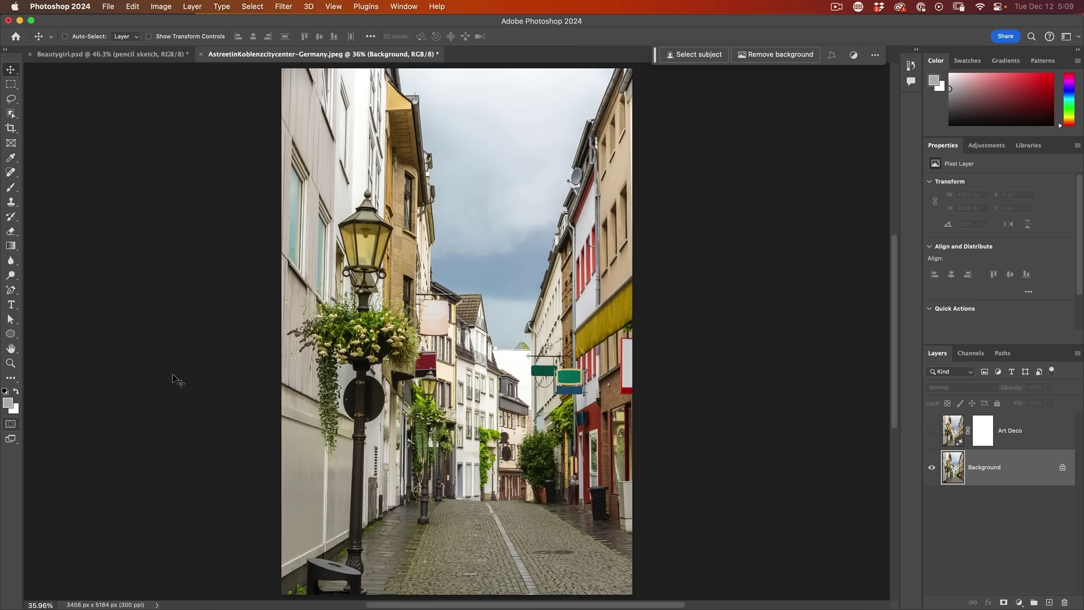
pyautogui.press('q')
pyautogui.click(8, 403)
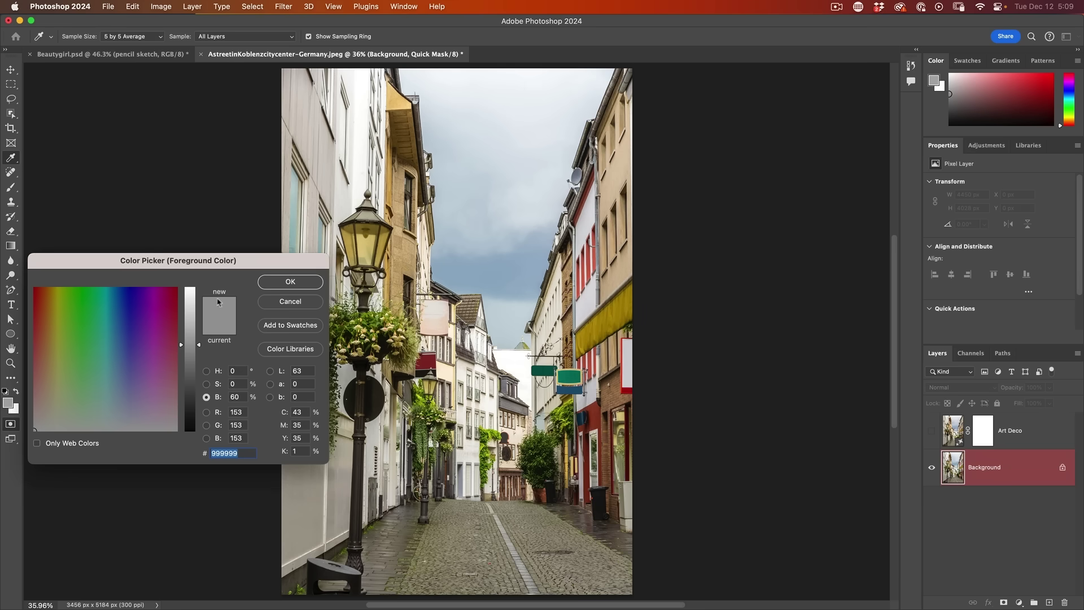
pyautogui.click(304, 284)
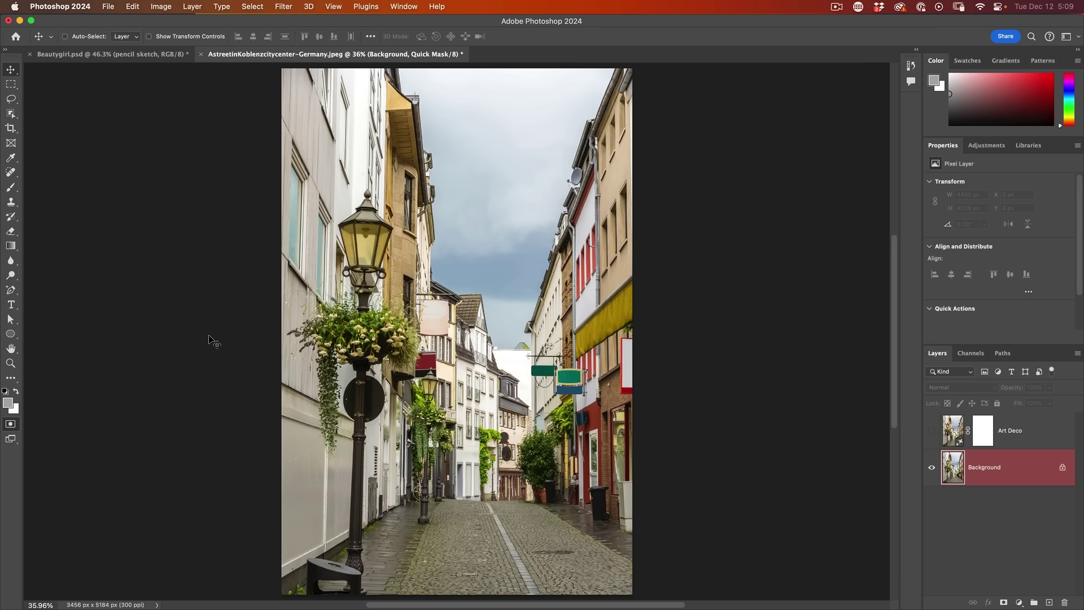
pyautogui.hotkey('alt', 'BackSpace')
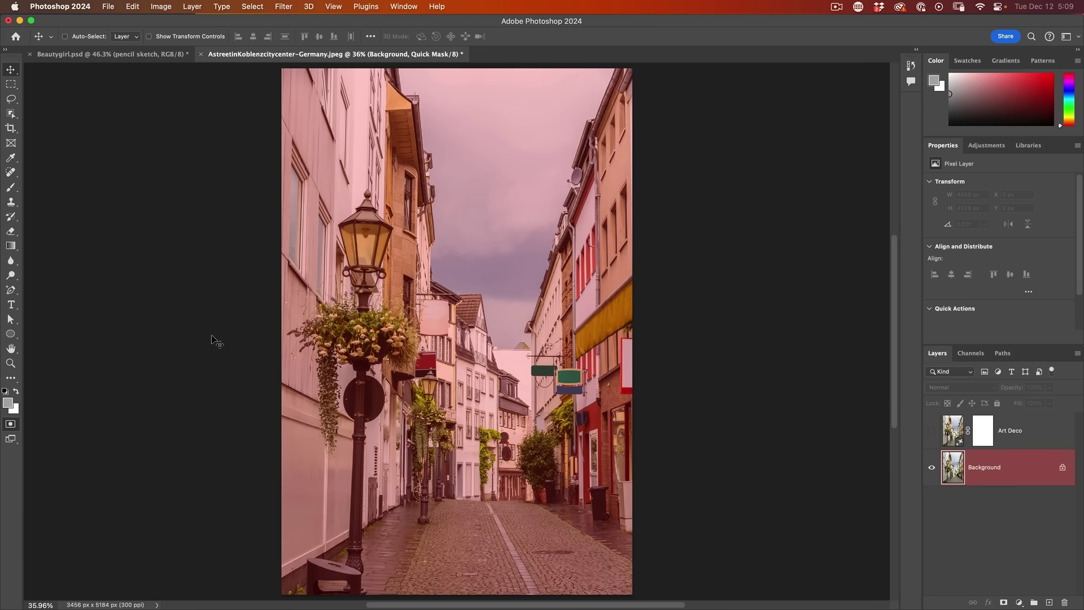
pyautogui.press('q')
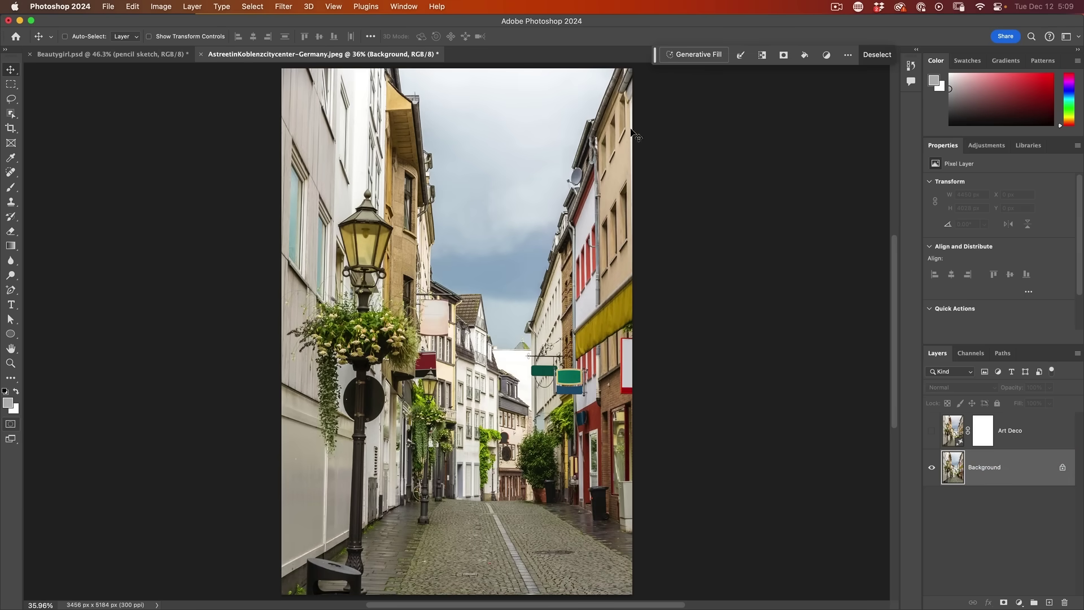
# Run Generative Fill with the prompt "Steampunk" and go through the variations to the third one
pyautogui.click(686, 53)
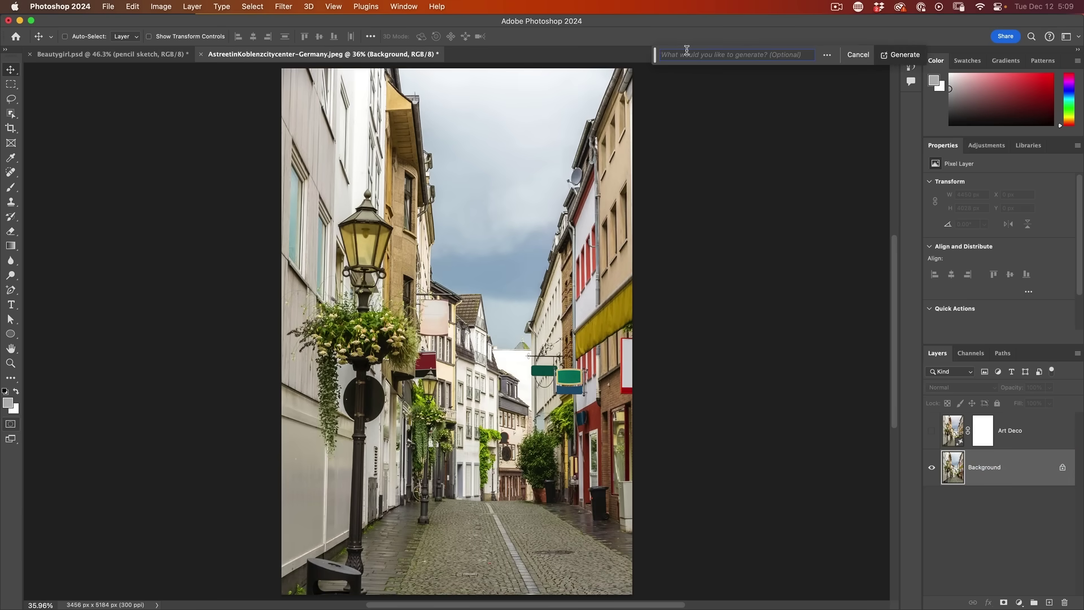
pyautogui.write('Steam')
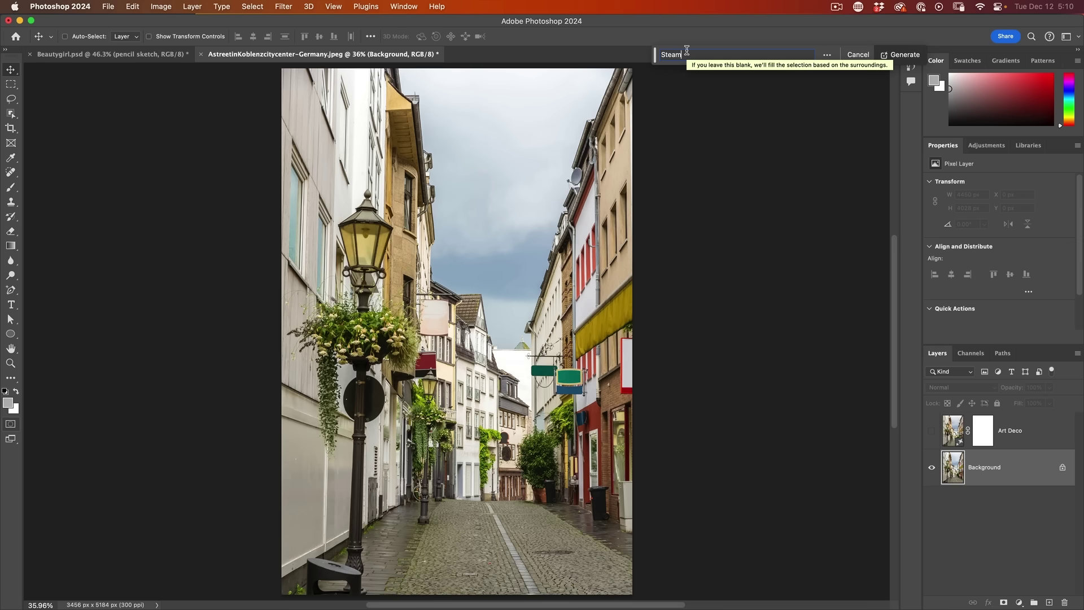
pyautogui.write('punk')
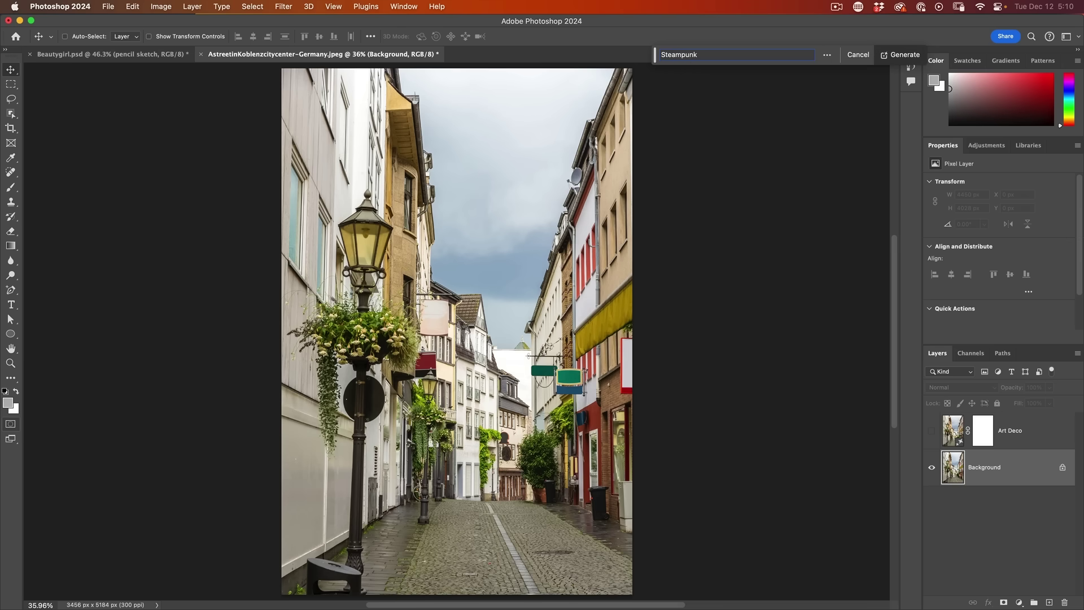
pyautogui.click(902, 55)
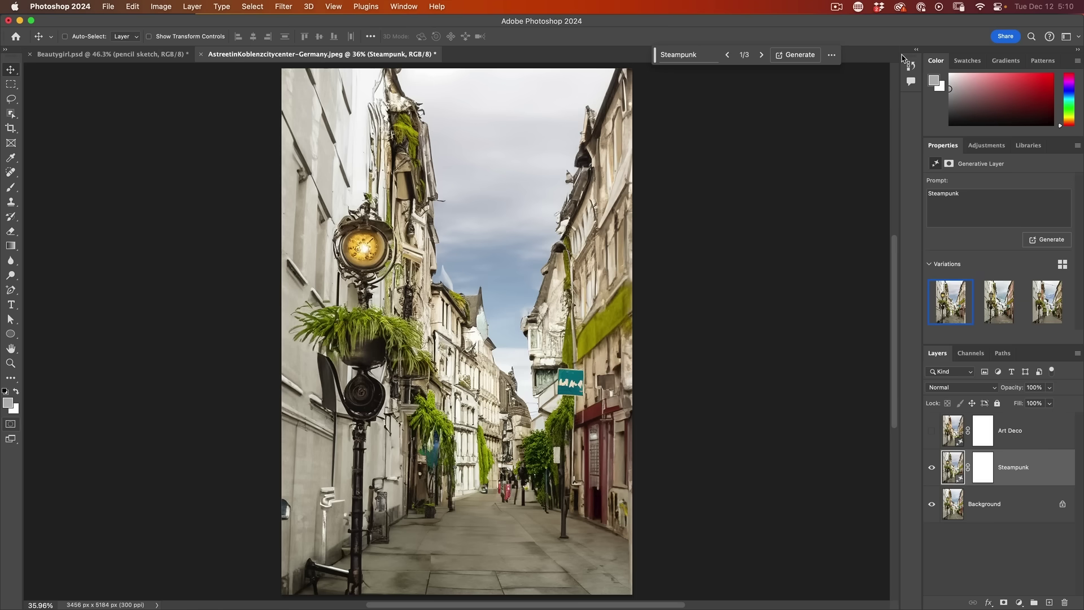
pyautogui.click(762, 54)
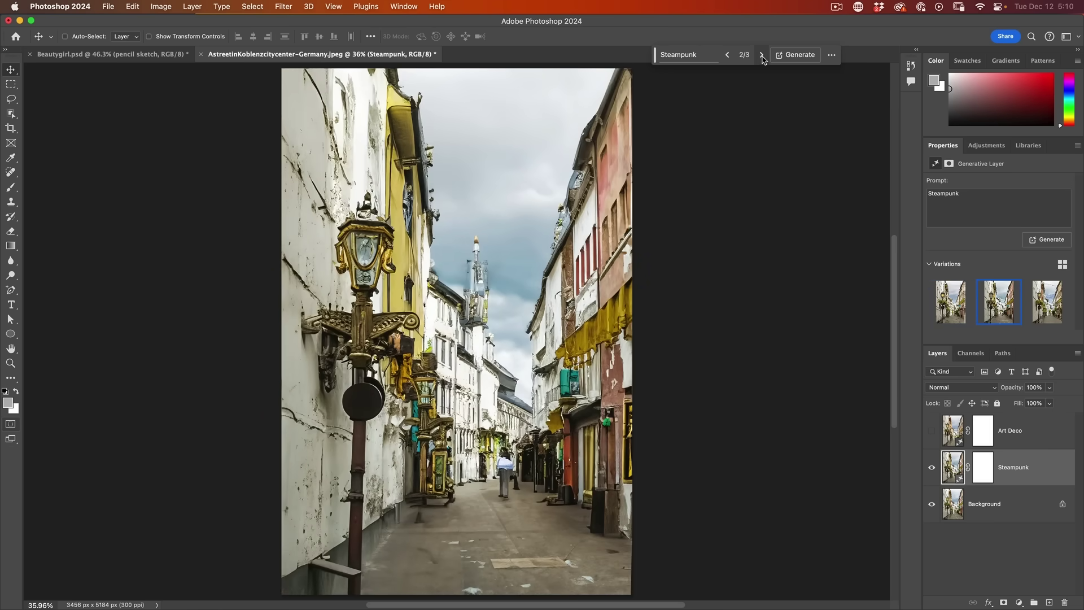
pyautogui.click(762, 55)
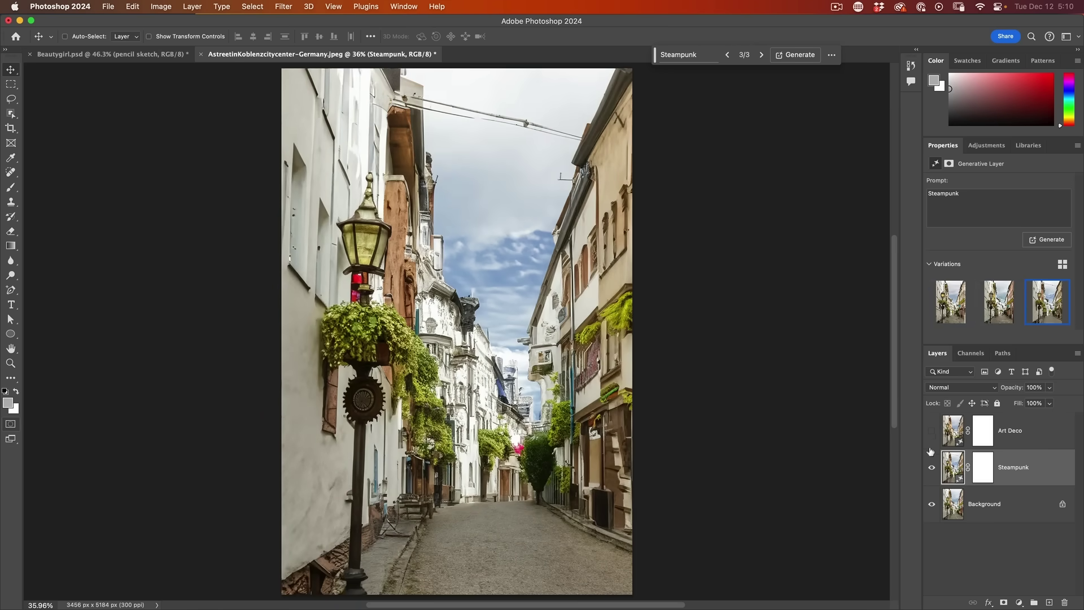
# Compare the Steampunk layer with the original photo, return to its first variation and hide the layer
pyautogui.click(932, 469)
pyautogui.click(931, 469)
pyautogui.click(727, 55)
pyautogui.click(727, 54)
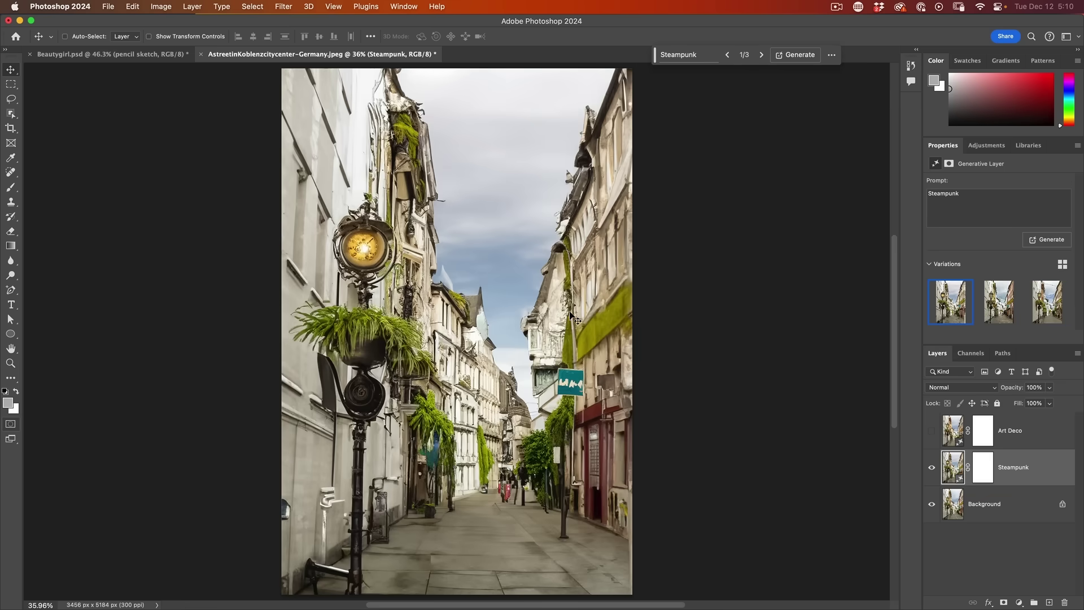
pyautogui.click(932, 468)
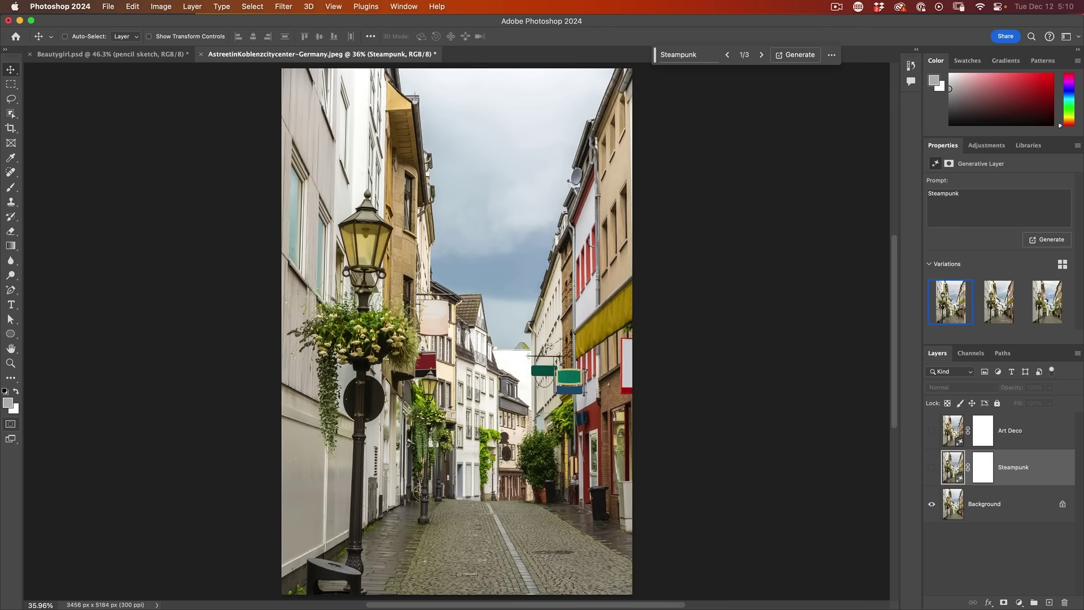
# Switch to Adobe Firefly in the browser and show the Concepts effects for further style ideas
pyautogui.press('super+Tab')
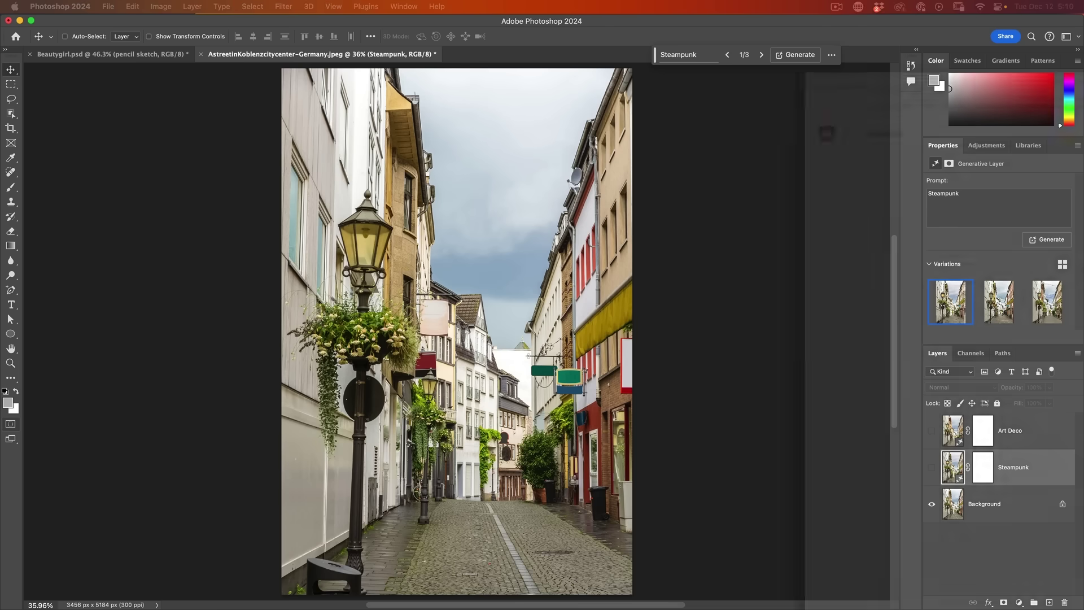
pyautogui.scroll(-1, 964, 335)
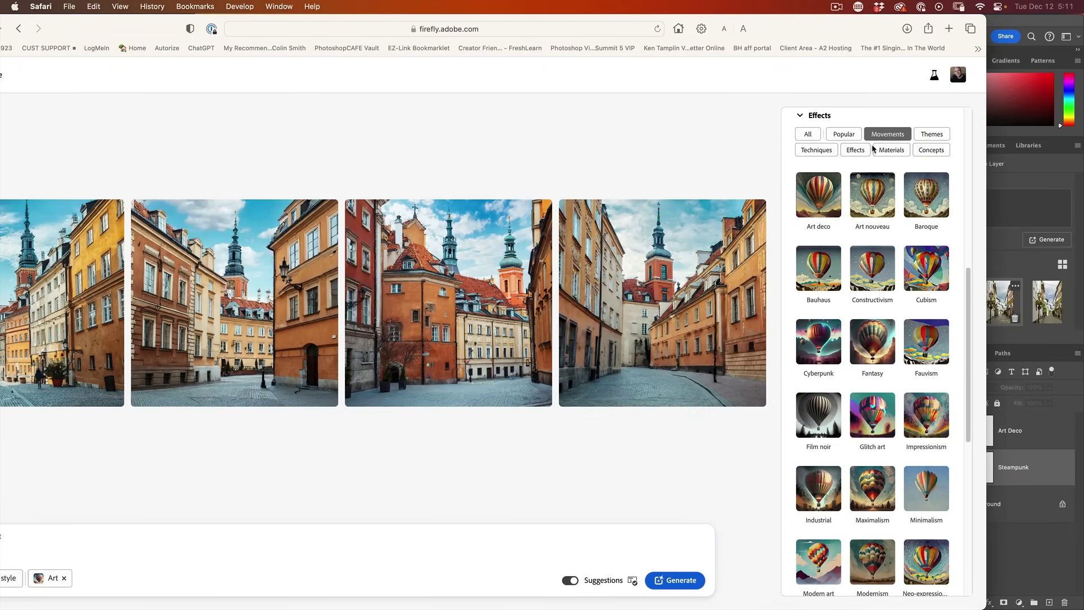
pyautogui.click(930, 150)
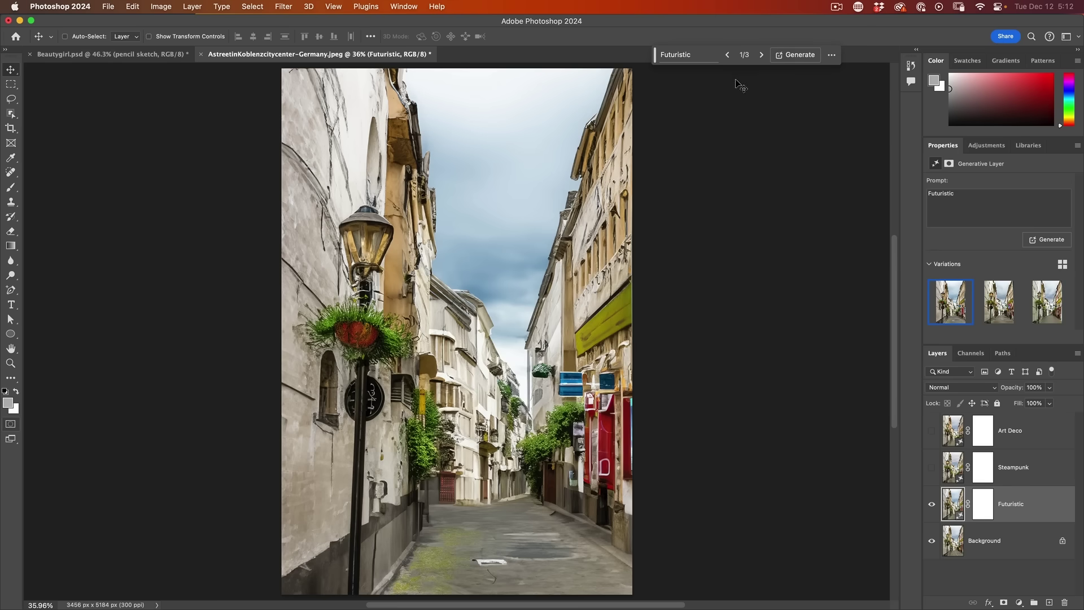
# Compare the Futuristic layer's generated variations in Photoshop, ending on the third one
pyautogui.click(761, 56)
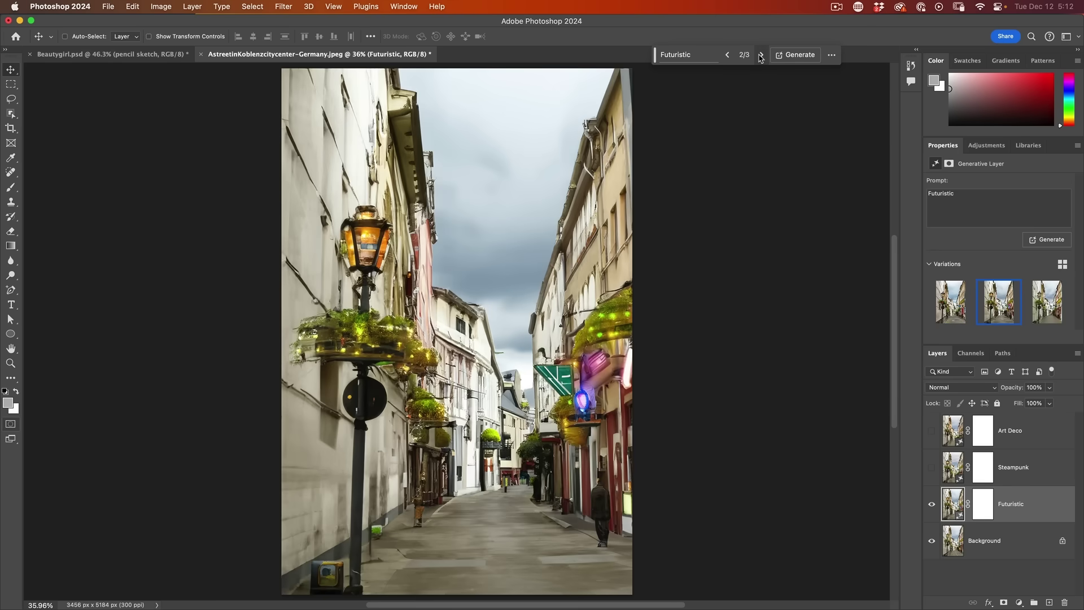
pyautogui.click(760, 56)
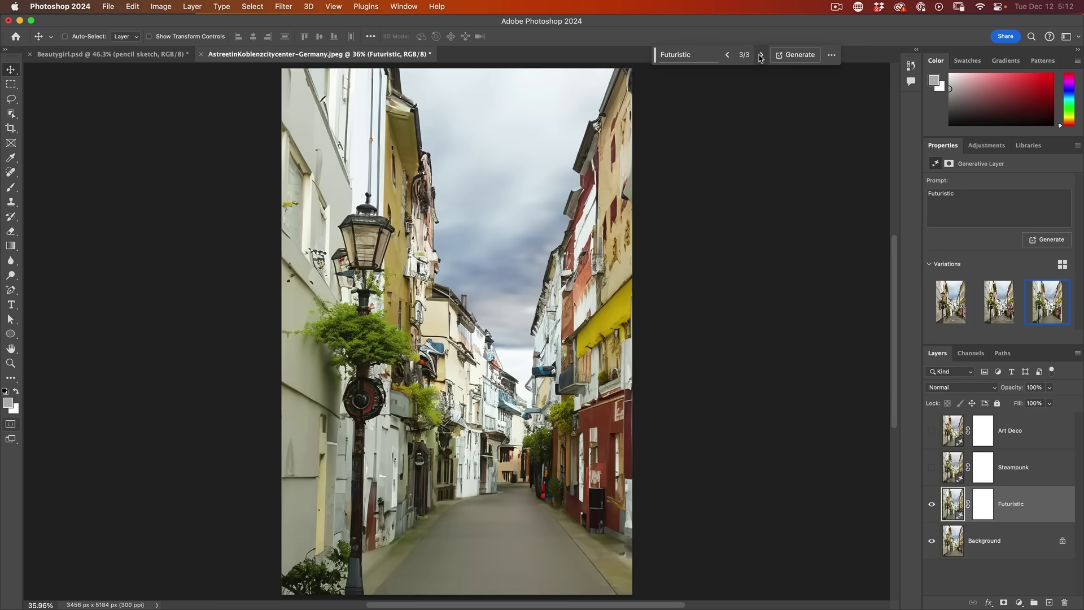